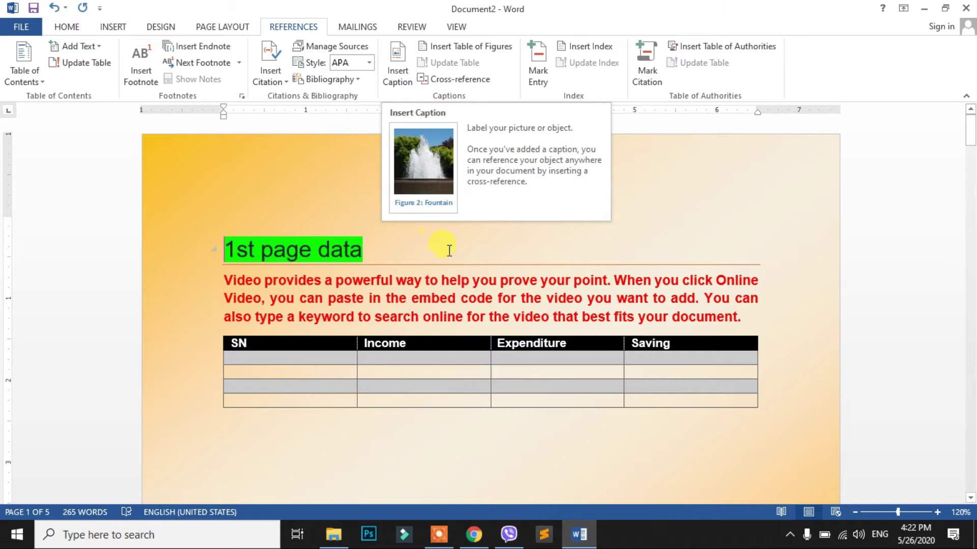
# - Put the insertion point inside the page-1 Income/Expenditure/Saving table's data rows
pyautogui.click(397, 279)
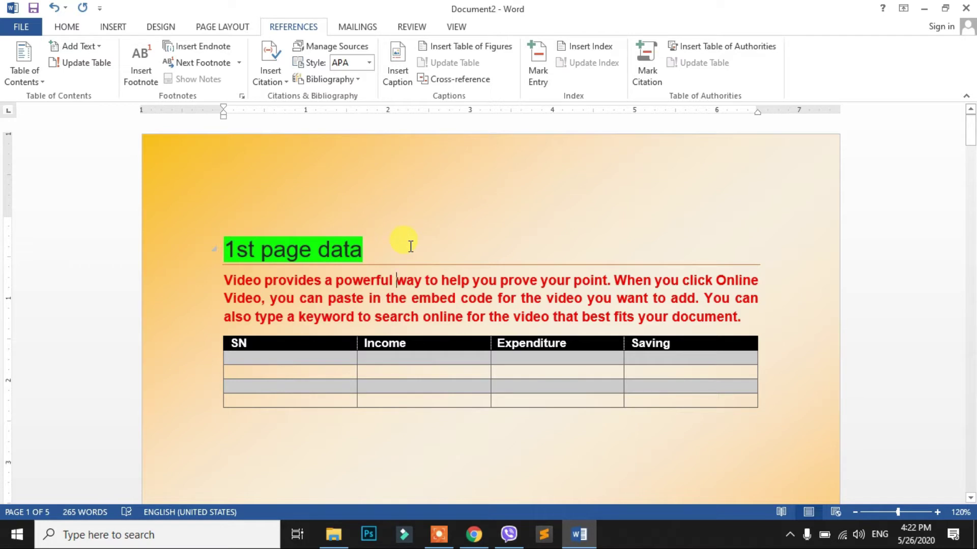
pyautogui.scroll(-1, 411, 247)
pyautogui.click(285, 256)
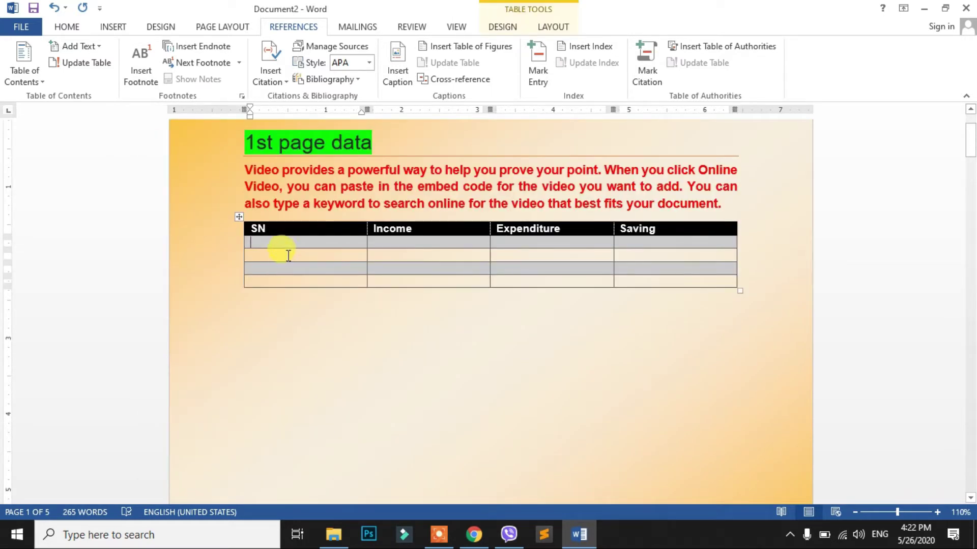
pyautogui.click(291, 244)
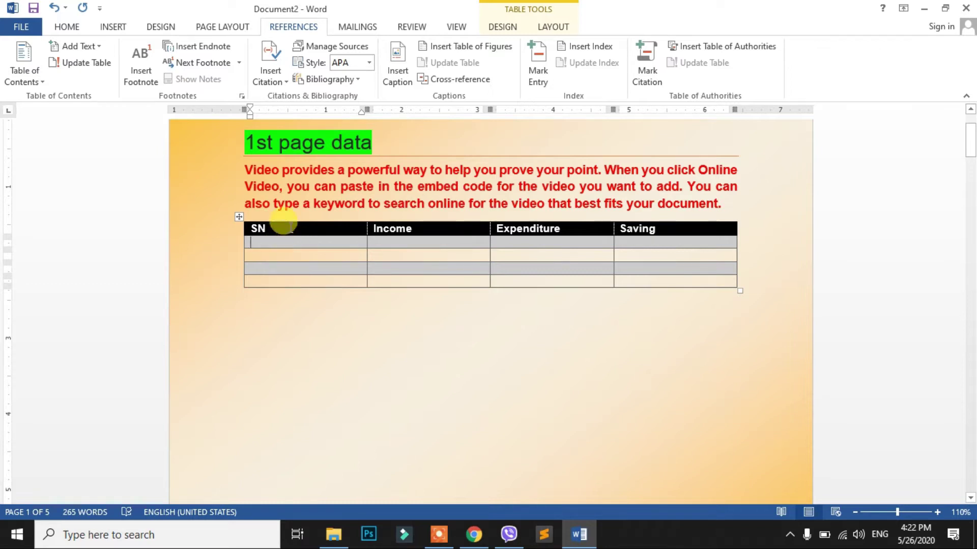
pyautogui.click(274, 228)
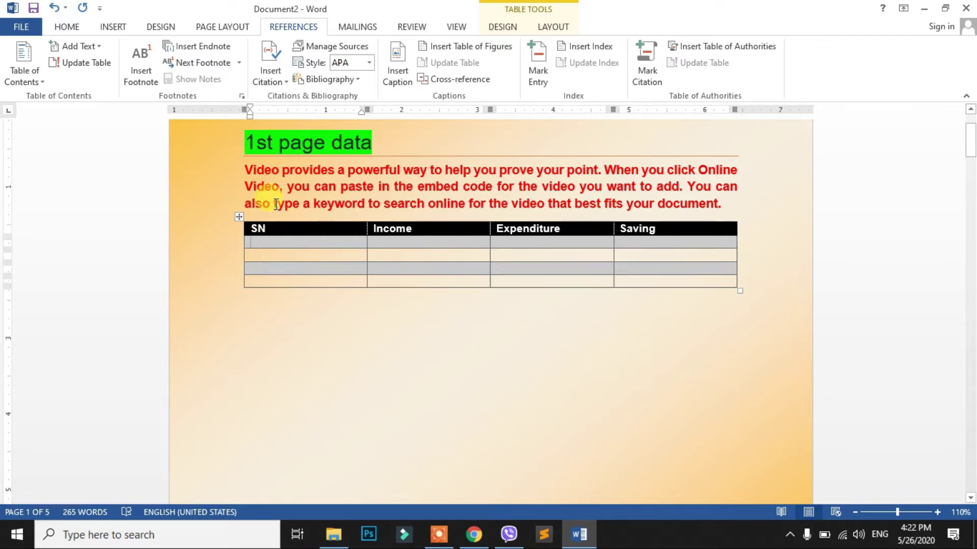
pyautogui.moveTo(307, 142)
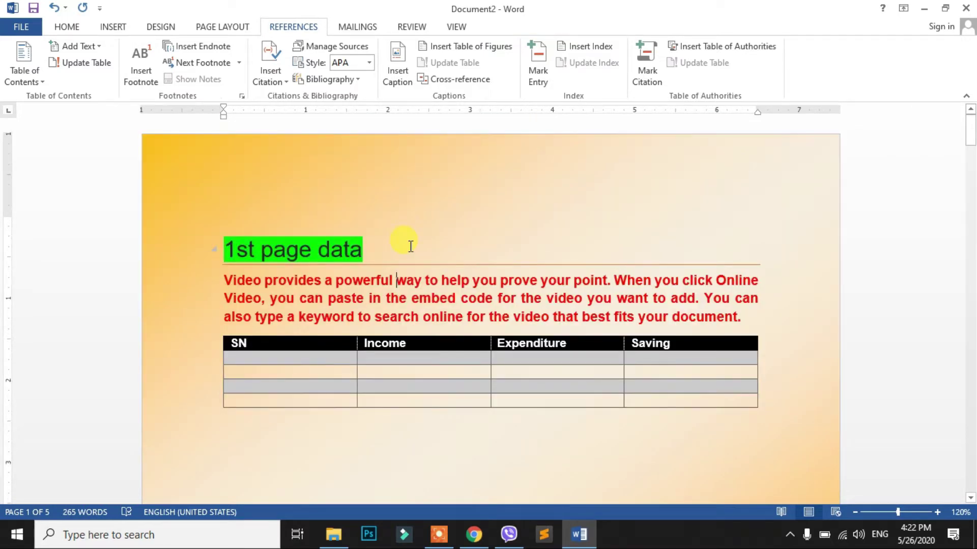
pyautogui.click(284, 255)
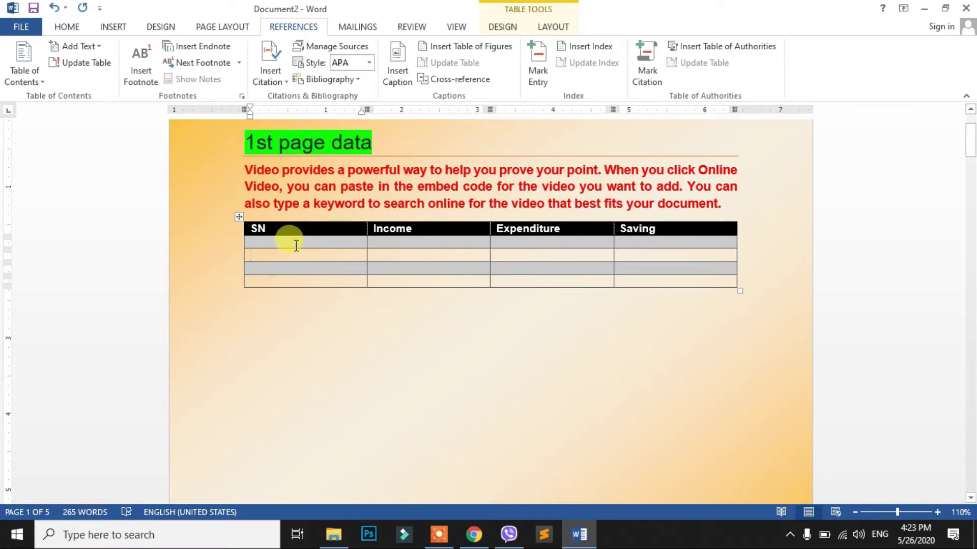
# - Insert a 'Table 1' caption with label Table, positioned below the page-1 table
pyautogui.click(395, 64)
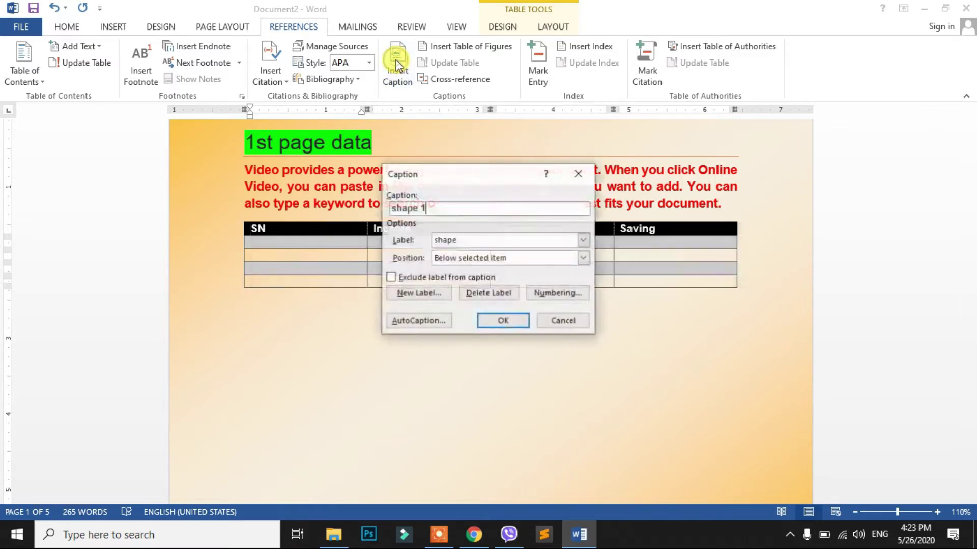
pyautogui.moveTo(457, 174); pyautogui.dragTo(469, 114)
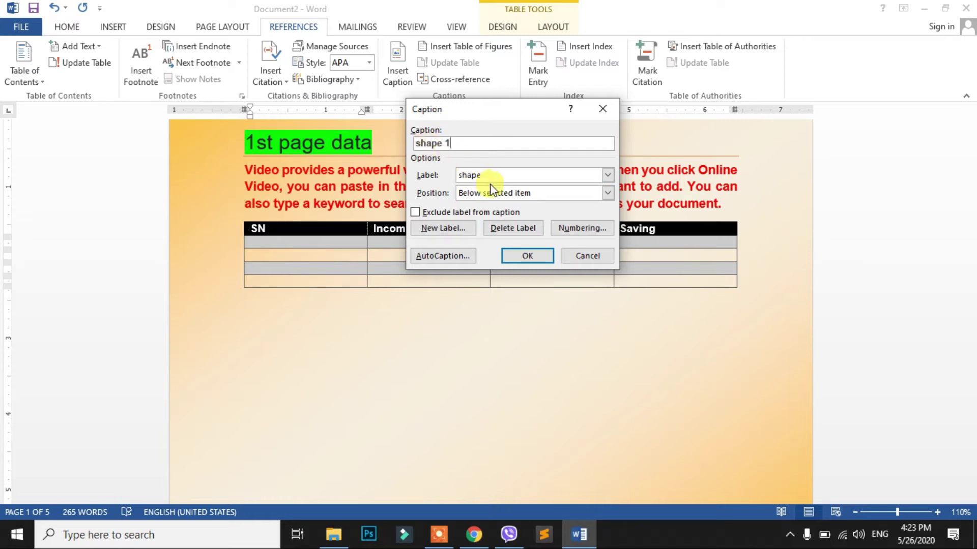
pyautogui.click(607, 176)
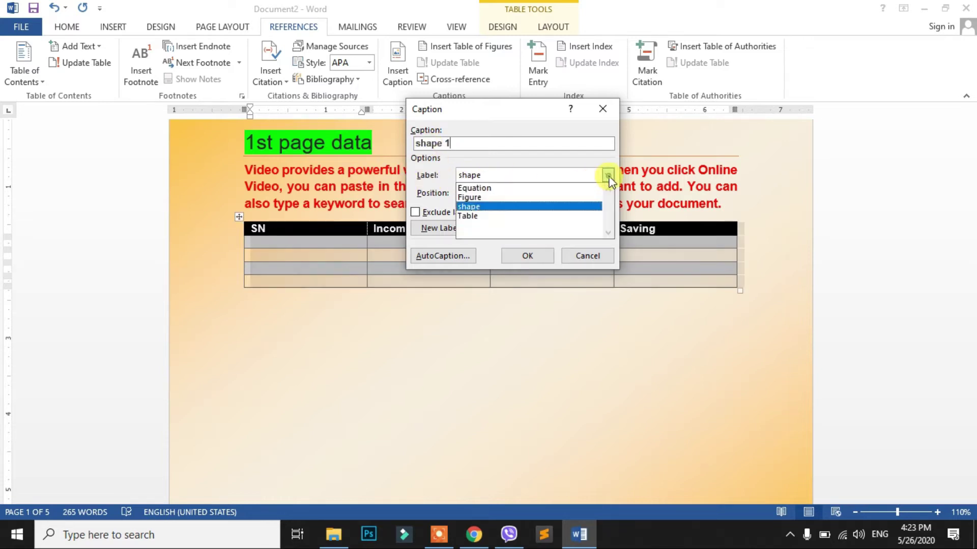
pyautogui.click(478, 220)
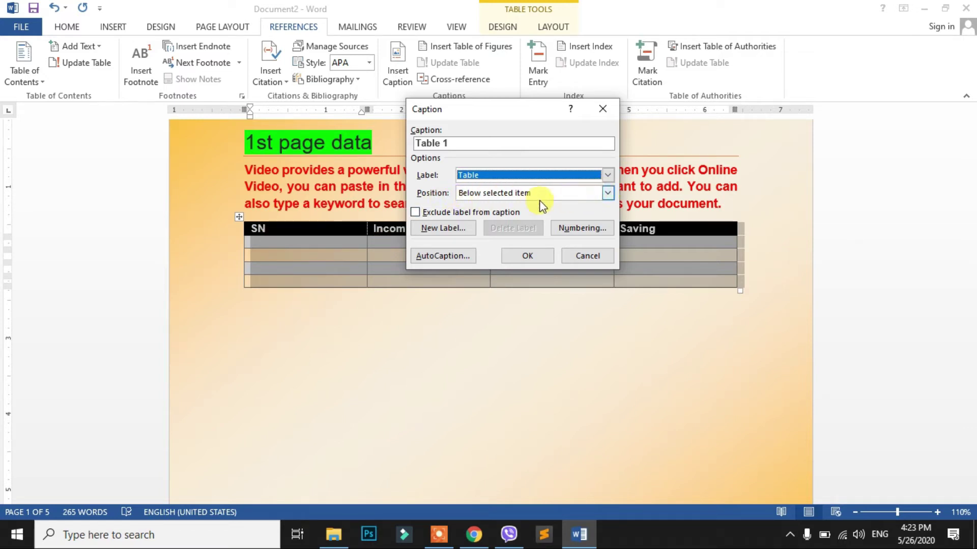
pyautogui.click(557, 197)
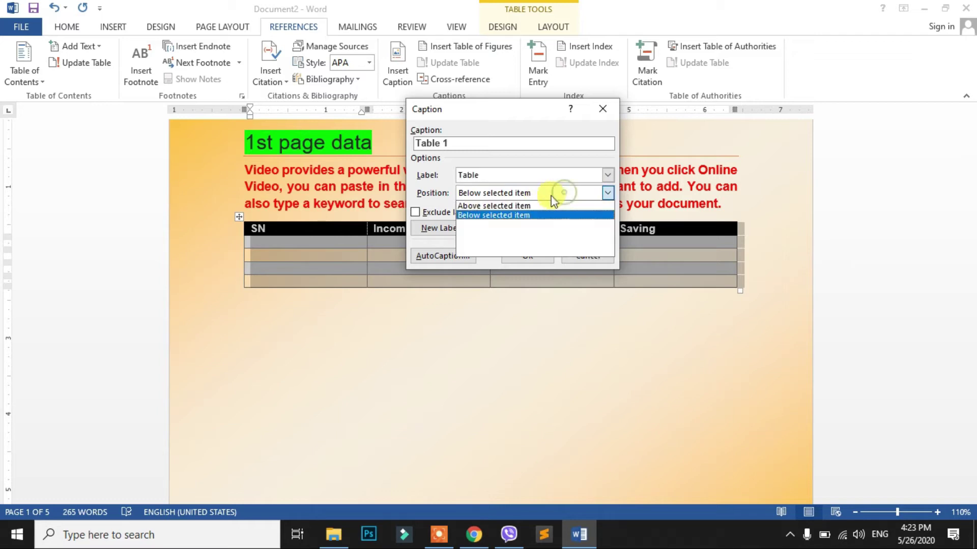
pyautogui.click(501, 215)
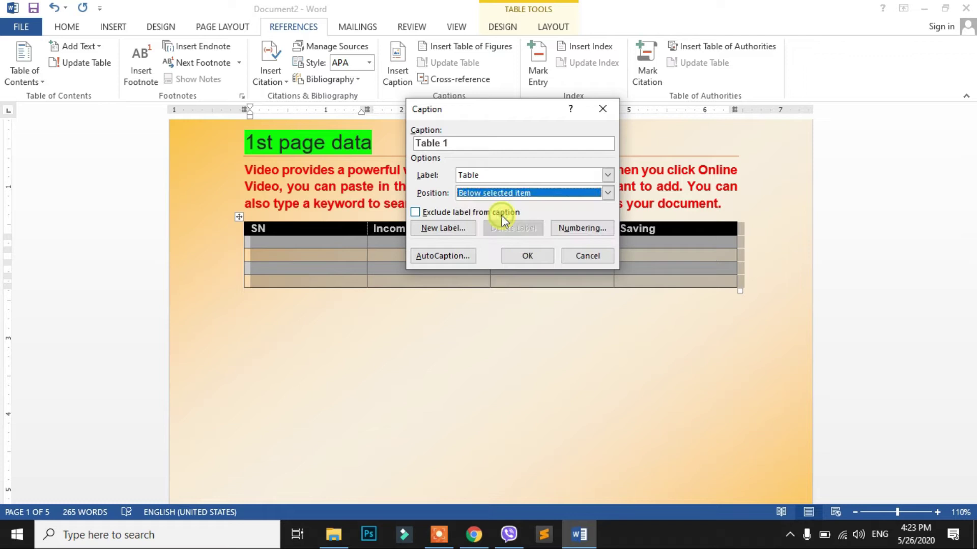
pyautogui.click(516, 254)
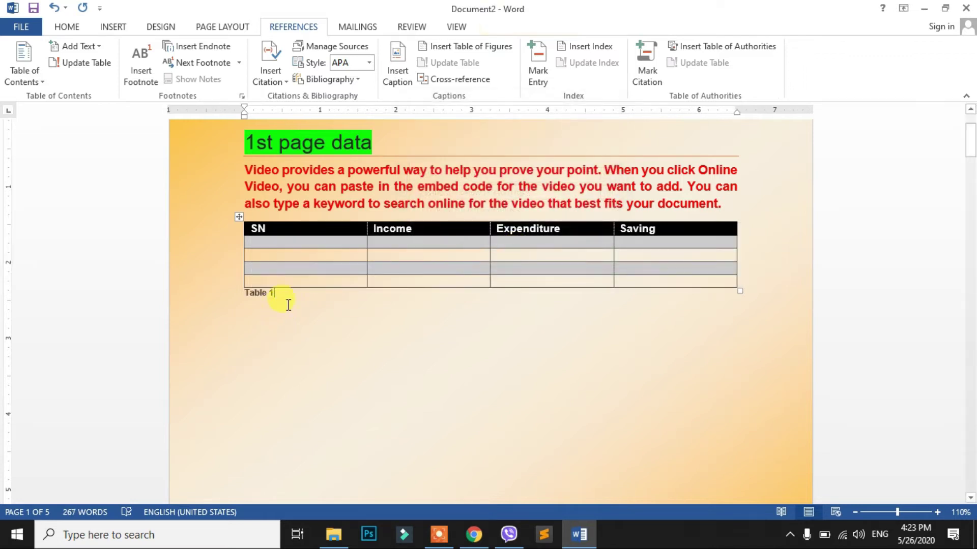
pyautogui.scroll(-2, 348, 284)
pyautogui.scroll(-2, 461, 305)
# - Add the caption 'Table 2' below the table on page 2
pyautogui.scroll(-5, 425, 315)
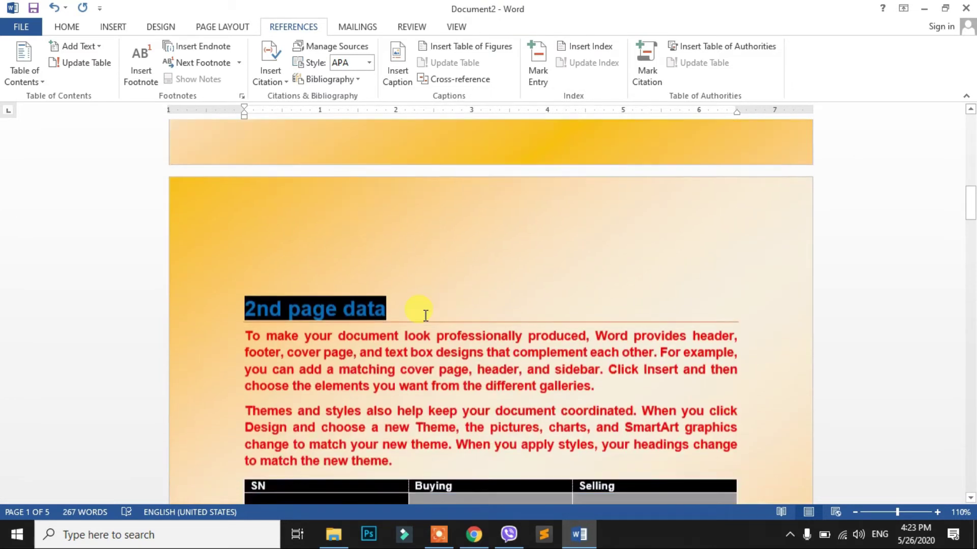
pyautogui.scroll(-3, 425, 316)
pyautogui.scroll(-3, 386, 342)
pyautogui.click(312, 232)
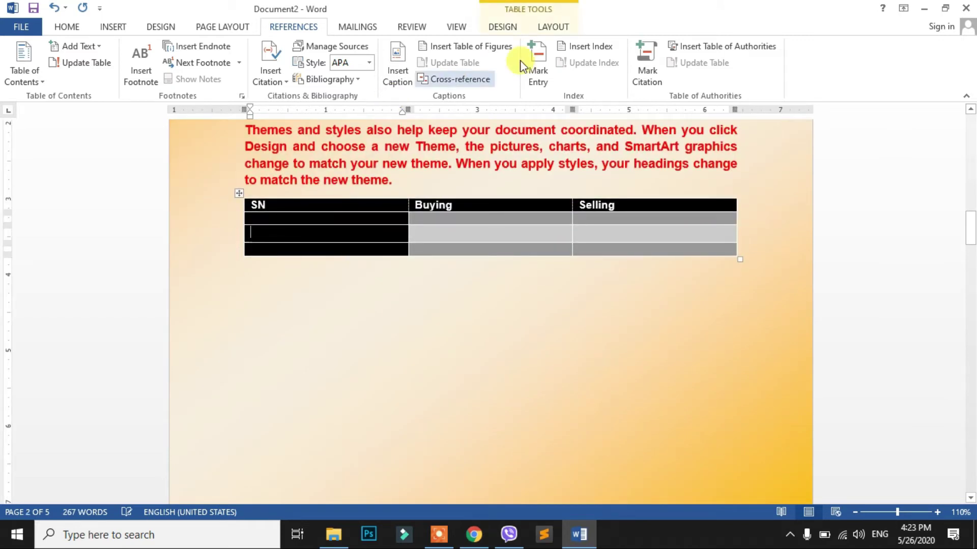
pyautogui.click(397, 61)
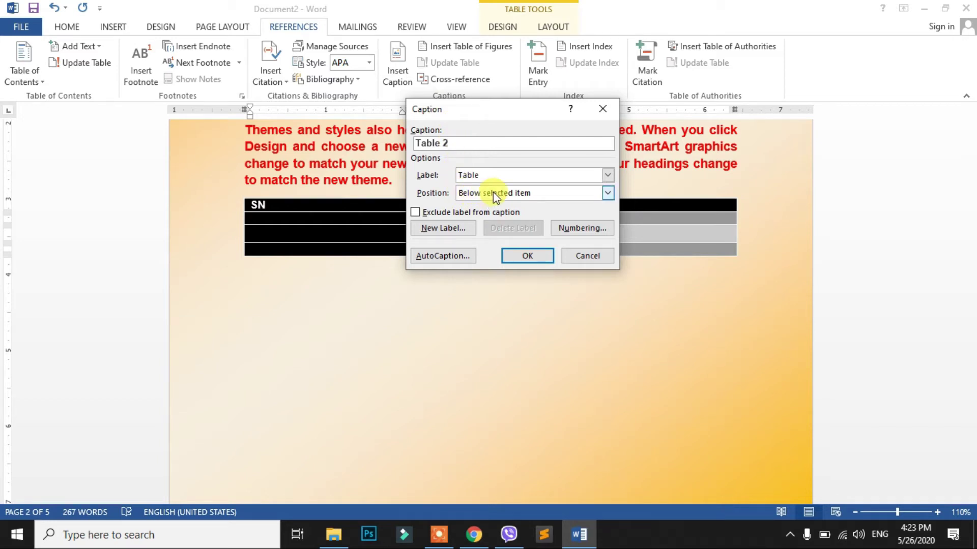
pyautogui.click(529, 258)
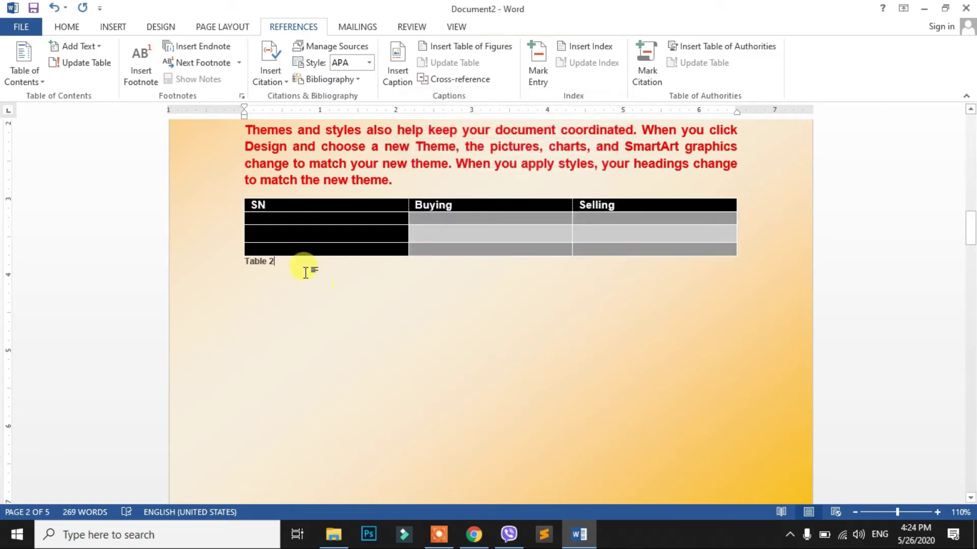
# - Add the caption 'Table 3' below the SN/Import/Export table on page 3
pyautogui.scroll(-5, 321, 247)
pyautogui.scroll(-5, 327, 251)
pyautogui.scroll(-5, 333, 236)
pyautogui.click(338, 223)
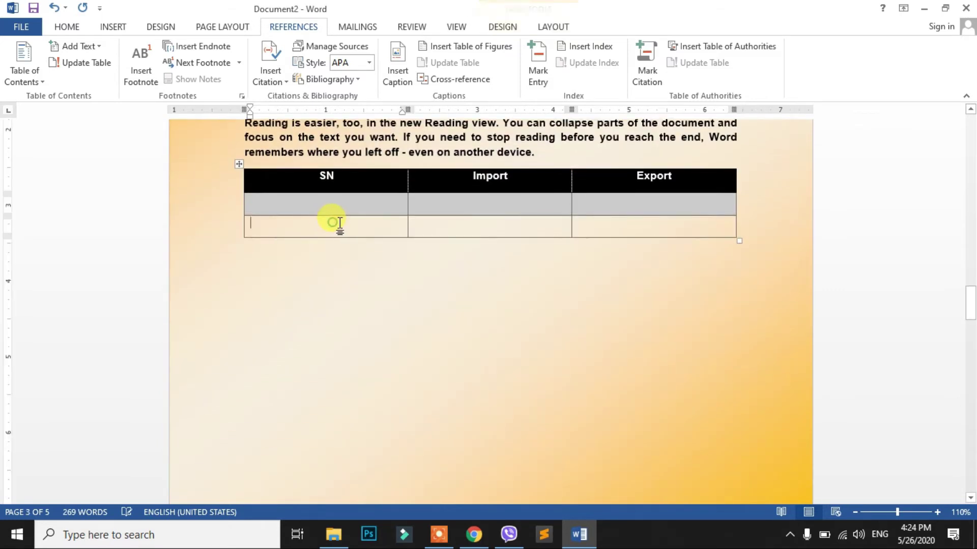
pyautogui.click(399, 71)
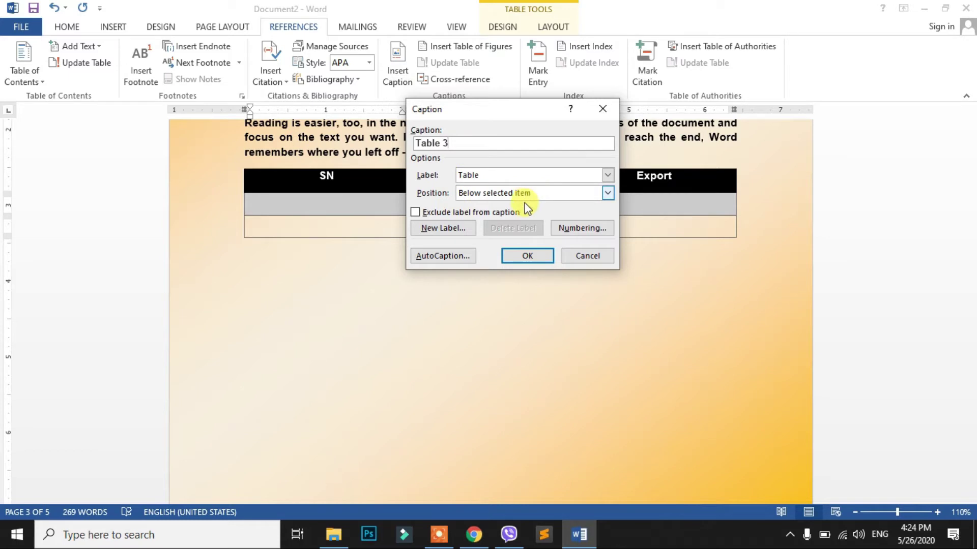
pyautogui.click(526, 256)
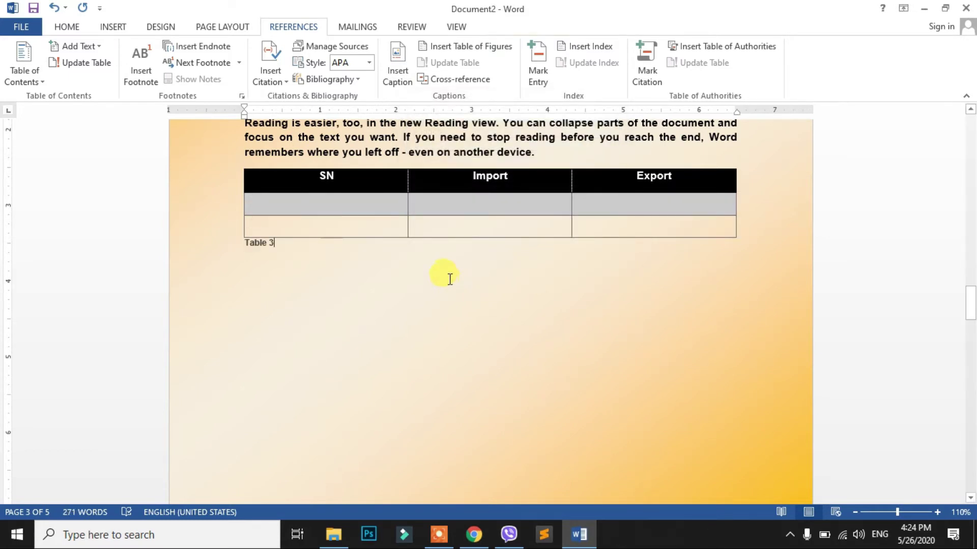
pyautogui.scroll(3, 450, 279)
pyautogui.scroll(2, 450, 272)
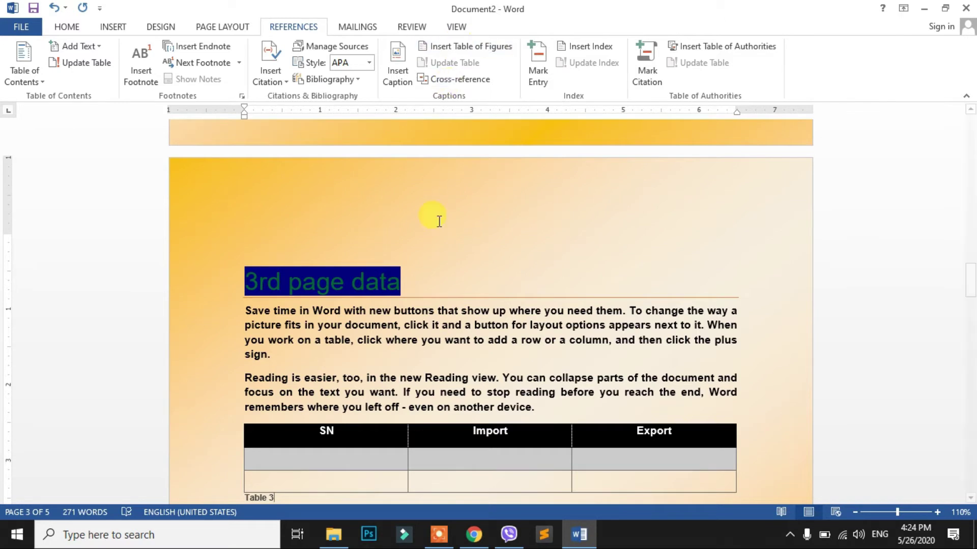
# - Move to the blank page 4 and set the insertion point at the start of its first line
pyautogui.scroll(-4, 439, 221)
pyautogui.scroll(-4, 440, 257)
pyautogui.scroll(-3, 442, 268)
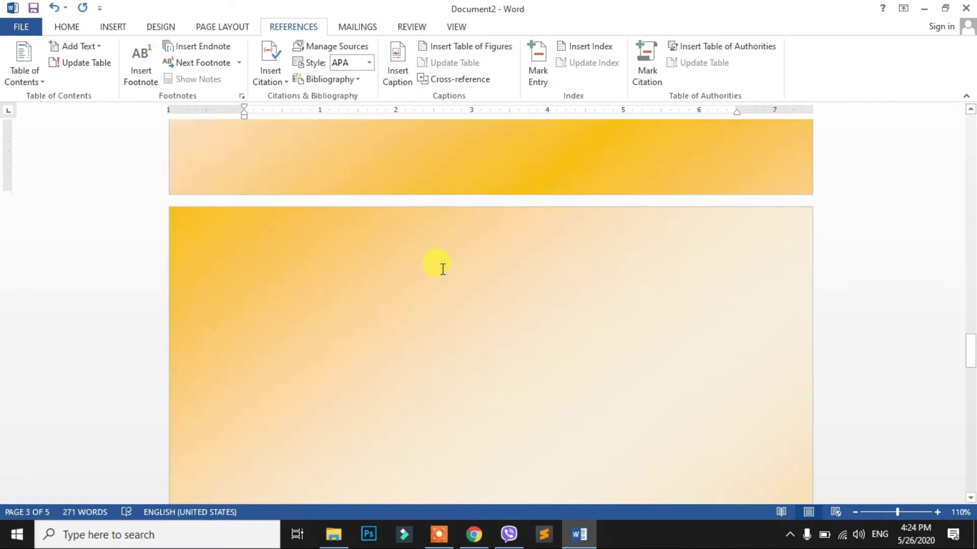
pyautogui.scroll(3, 411, 278)
pyautogui.scroll(3, 413, 279)
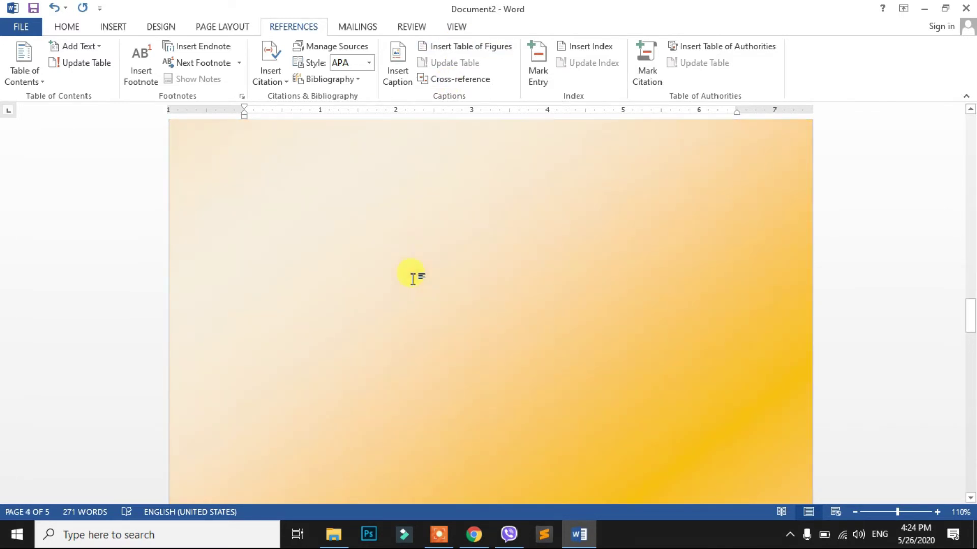
pyautogui.scroll(9, 407, 255)
pyautogui.scroll(-3, 398, 214)
pyautogui.scroll(-3, 400, 236)
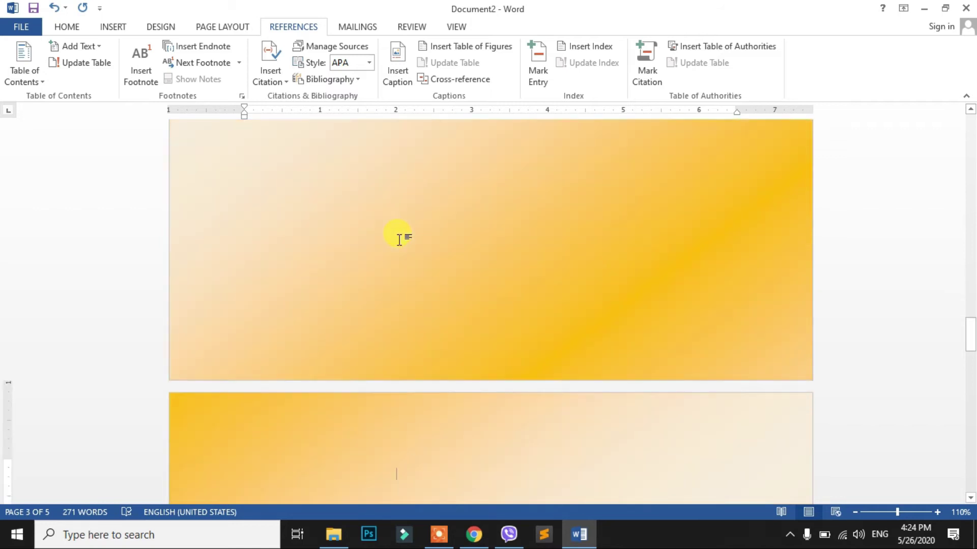
pyautogui.scroll(-3, 399, 239)
pyautogui.press('Home')
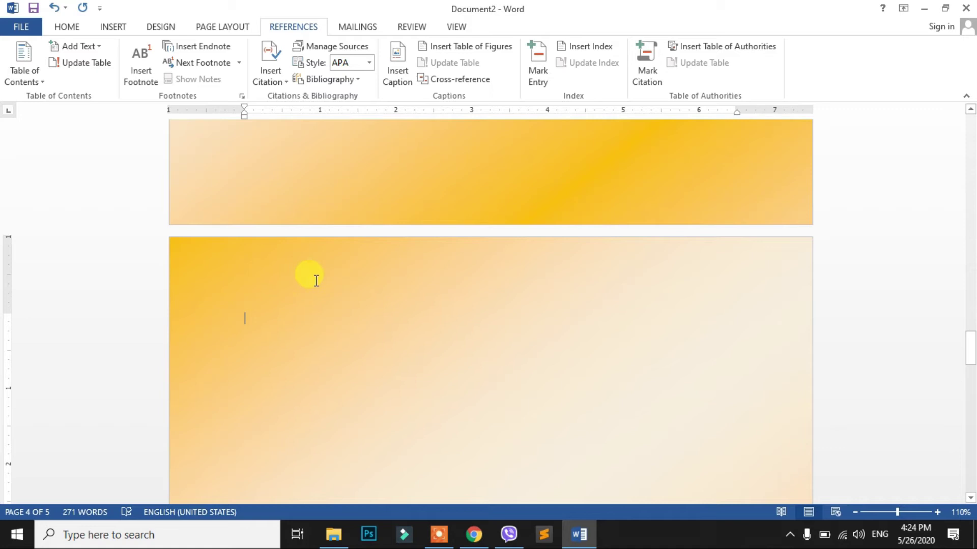
pyautogui.scroll(2, 316, 281)
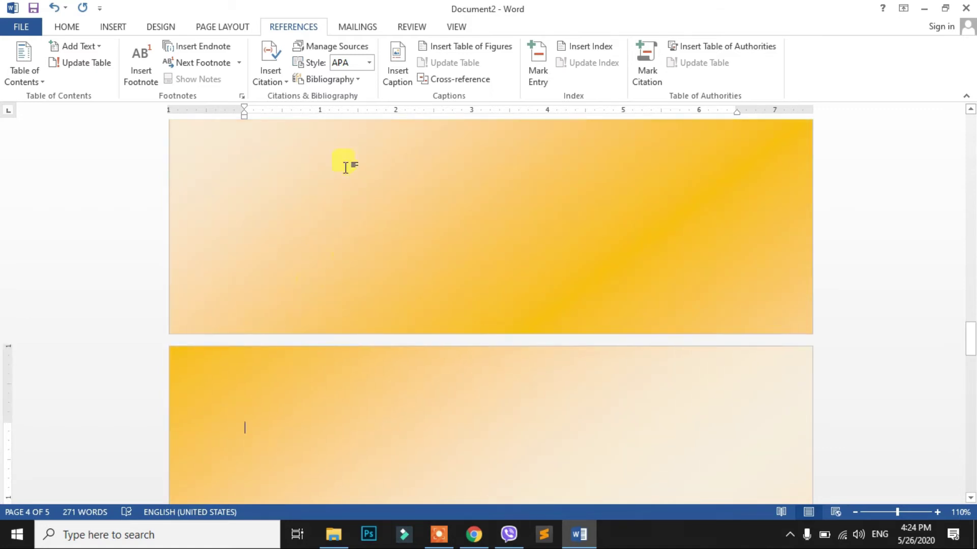
pyautogui.scroll(3, 422, 204)
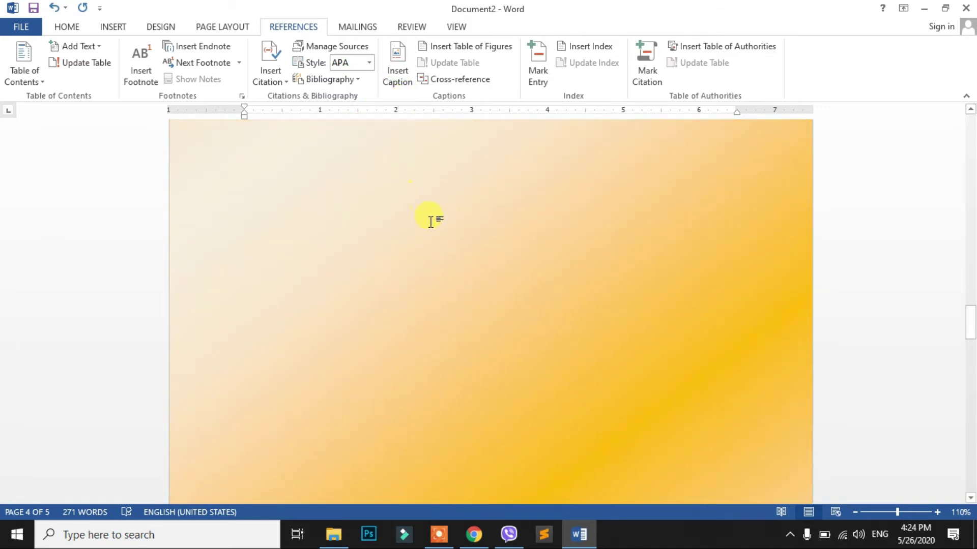
pyautogui.scroll(2, 430, 221)
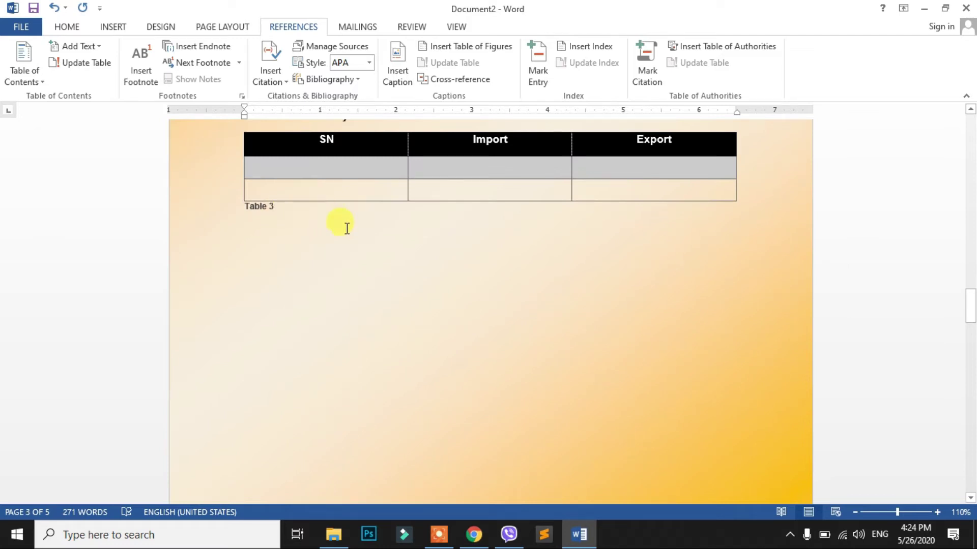
pyautogui.scroll(5, 351, 239)
pyautogui.scroll(-5, 359, 252)
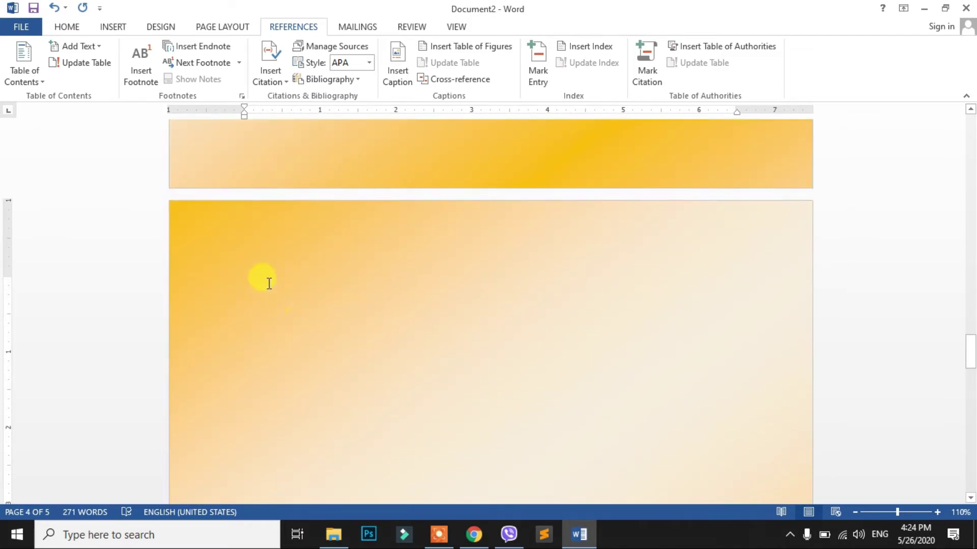
# - Insert a Table of Figures with dotted tab leader and From template format, then follow the Table 1 entry
pyautogui.click(468, 46)
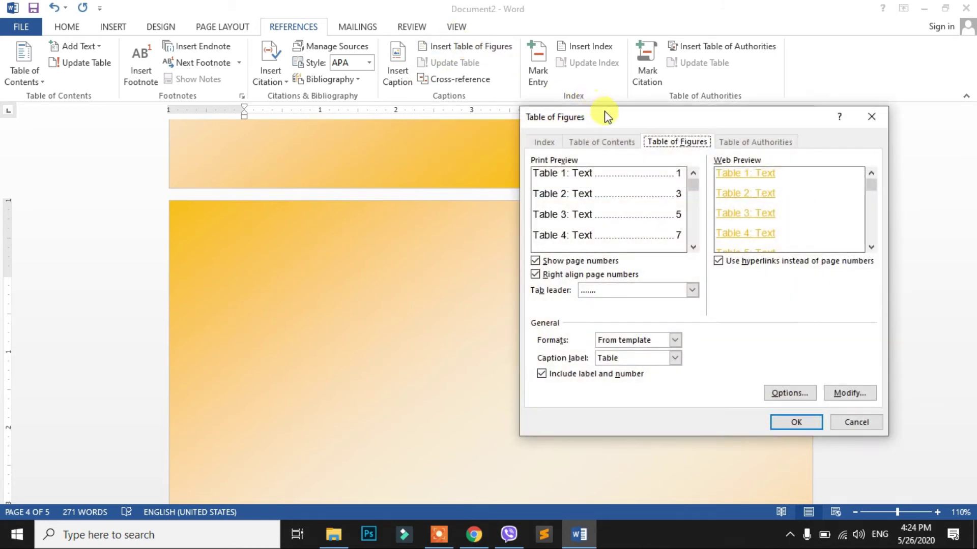
pyautogui.moveTo(605, 116); pyautogui.dragTo(518, 57)
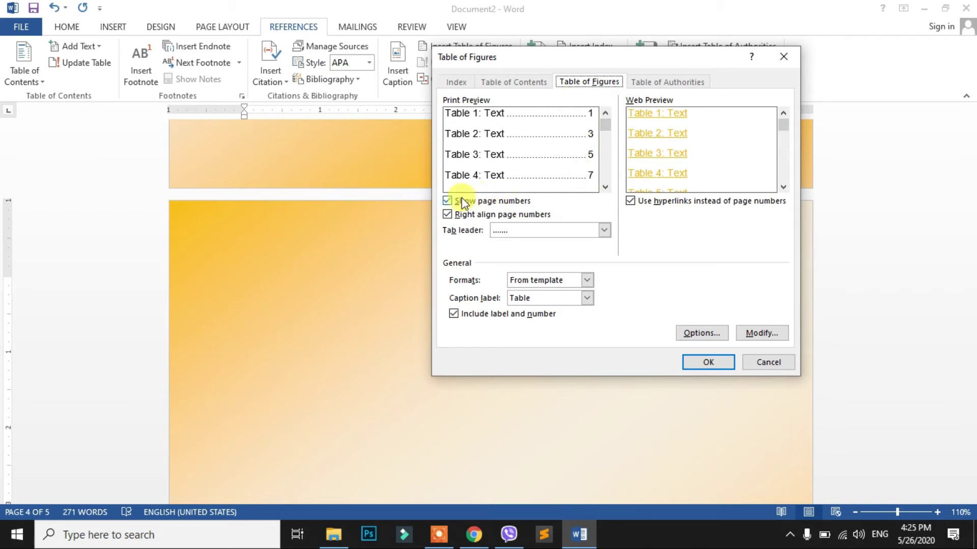
pyautogui.click(603, 230)
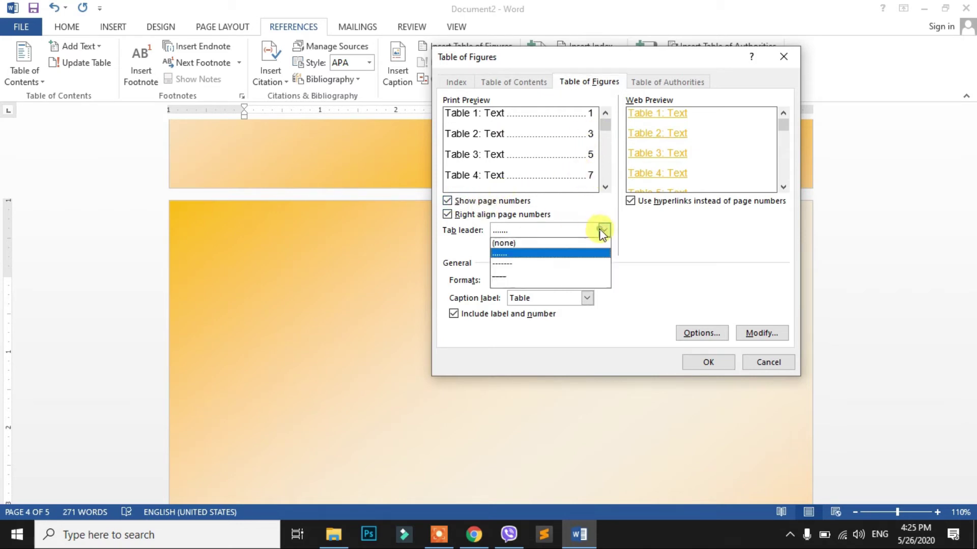
pyautogui.click(591, 230)
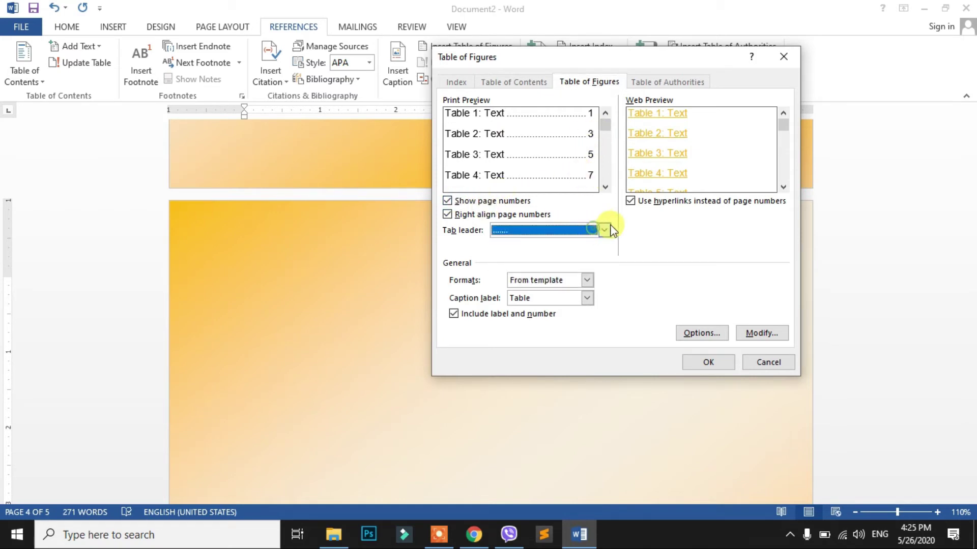
pyautogui.click(586, 279)
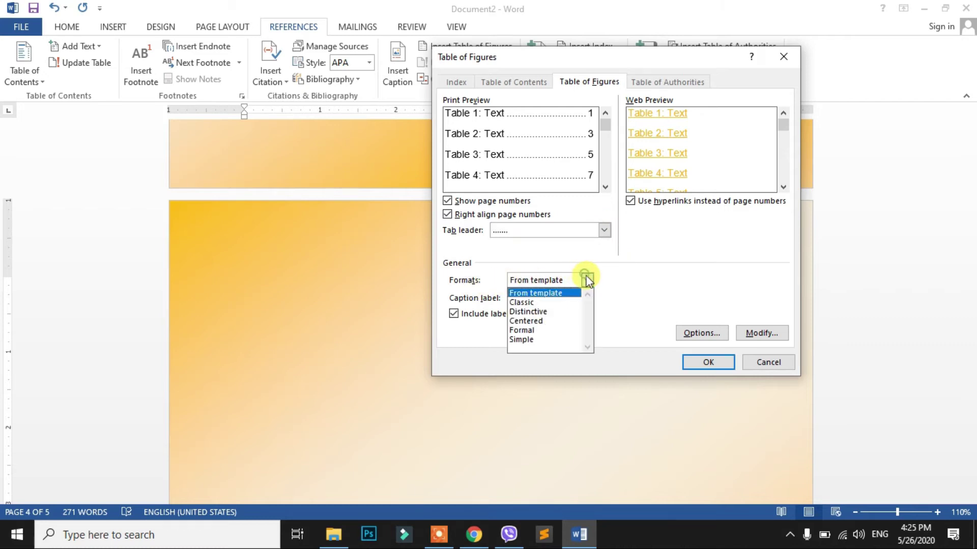
pyautogui.click(539, 292)
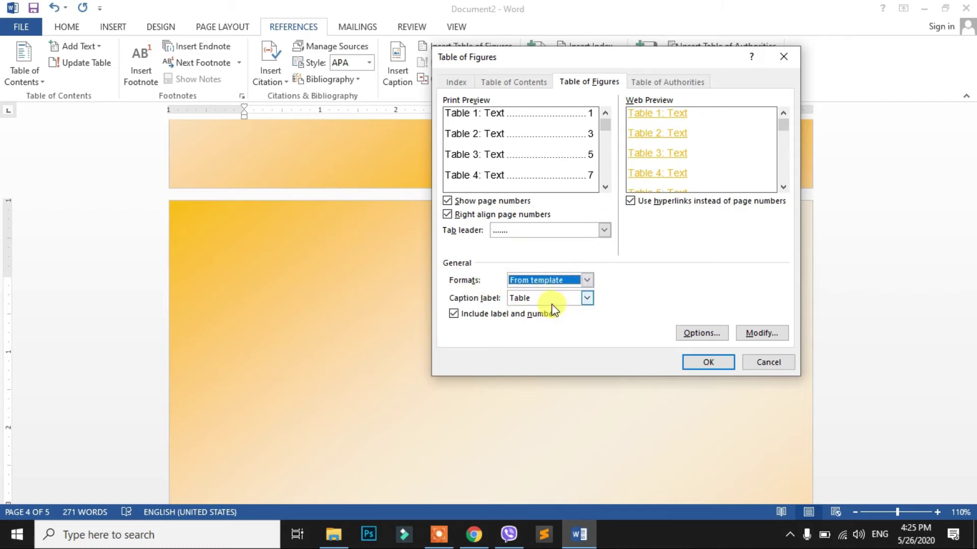
pyautogui.click(708, 360)
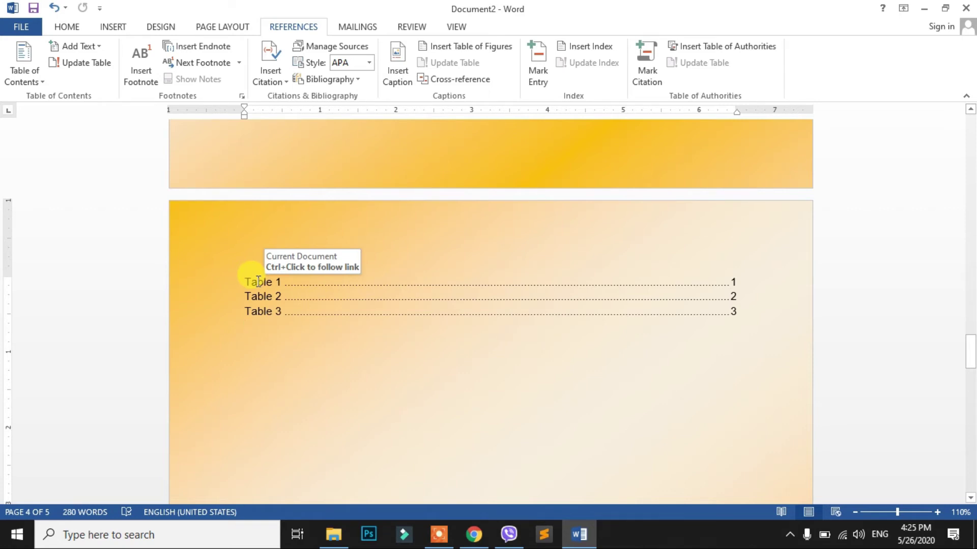
pyautogui.keyDown('ctrl'); pyautogui.click(259, 285); pyautogui.keyUp('ctrl')
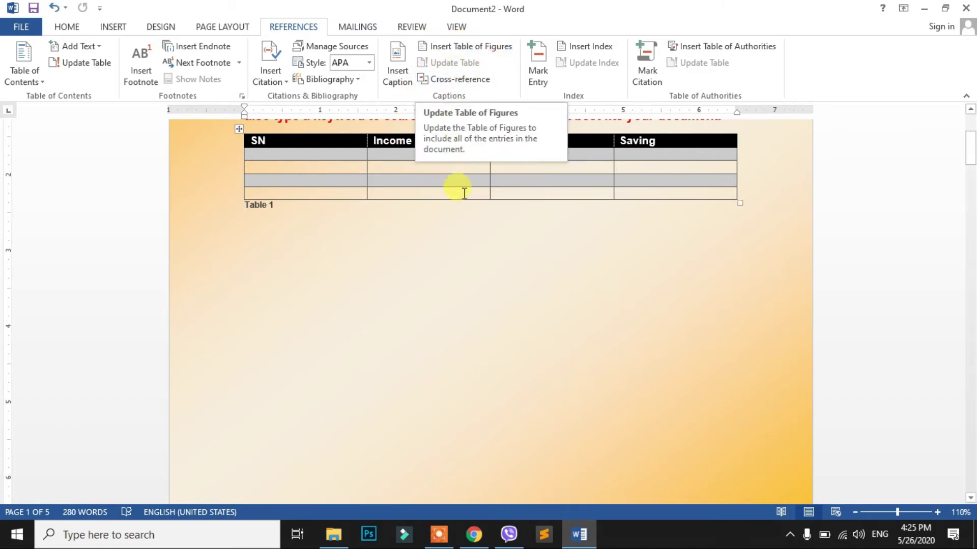
pyautogui.scroll(5, 463, 193)
# - Insert a 3-column, 4-row table before the red paragraph under '1st page data'
pyautogui.click(245, 257)
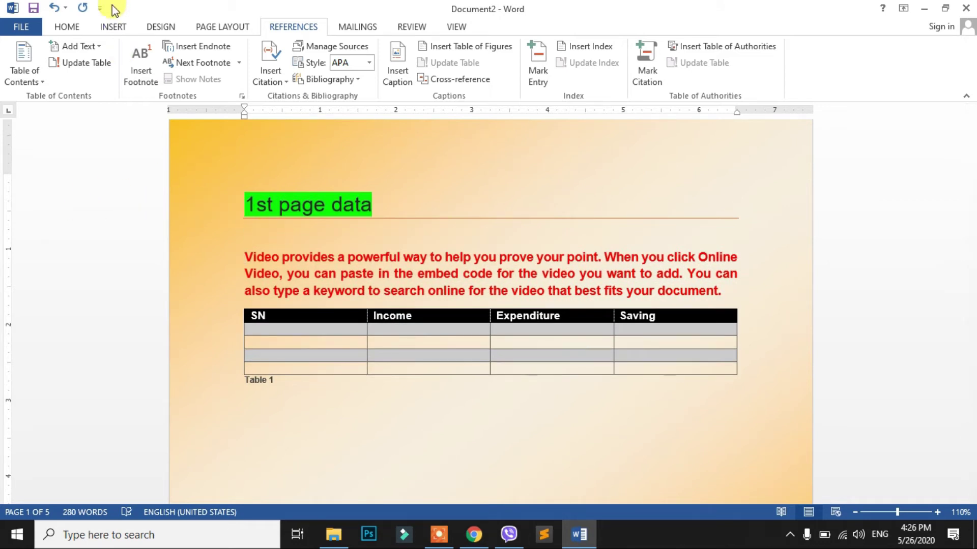
pyautogui.click(112, 26)
pyautogui.click(92, 76)
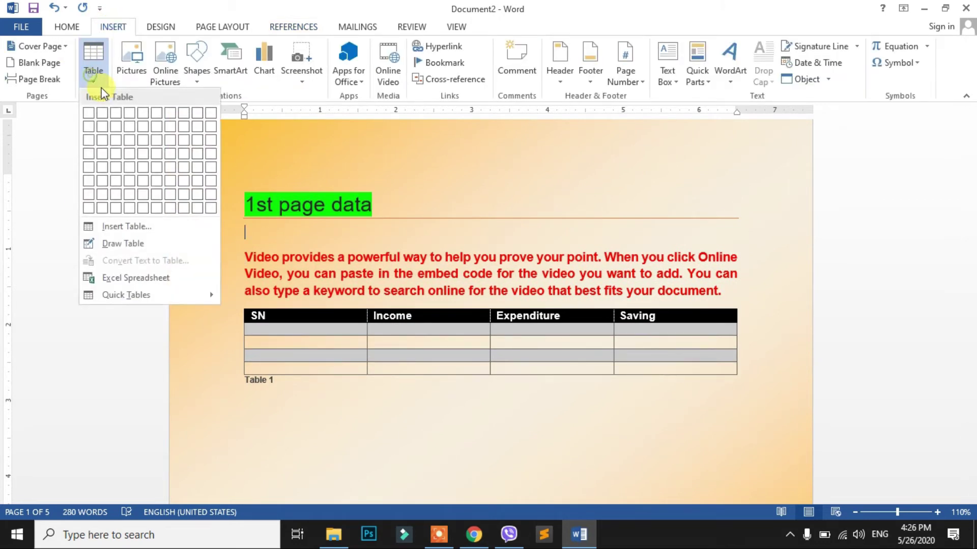
pyautogui.click(117, 153)
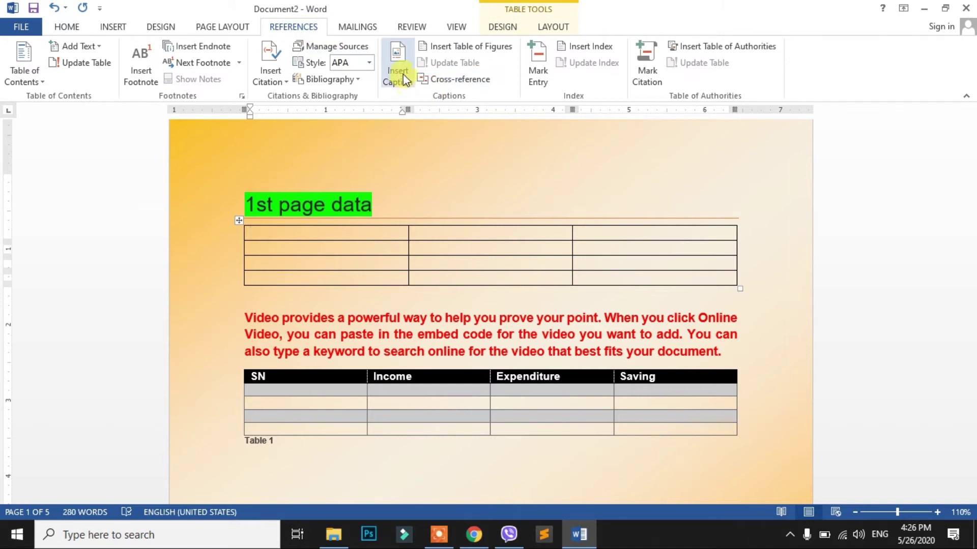
# - Caption the new table 'Table 1' and place the cursor in the table of figures
pyautogui.click(397, 72)
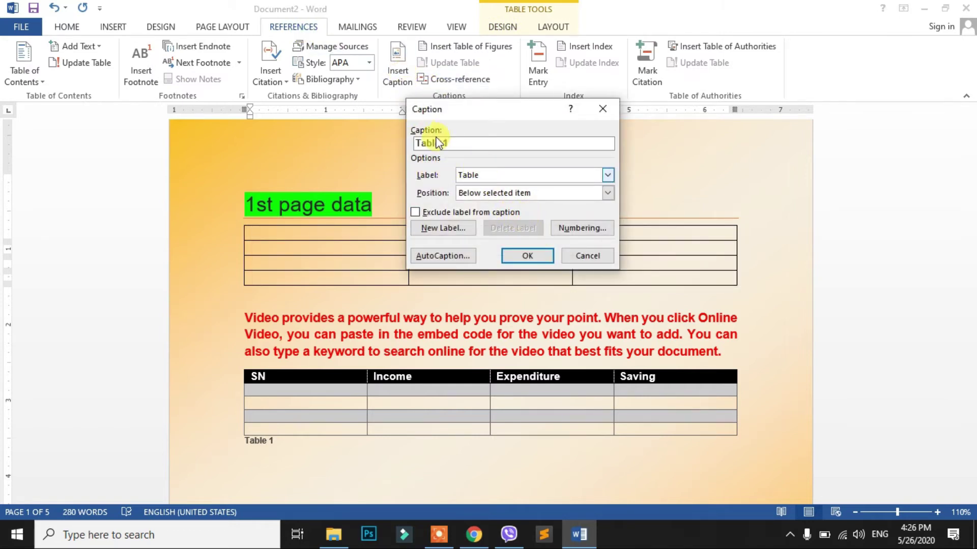
pyautogui.click(525, 256)
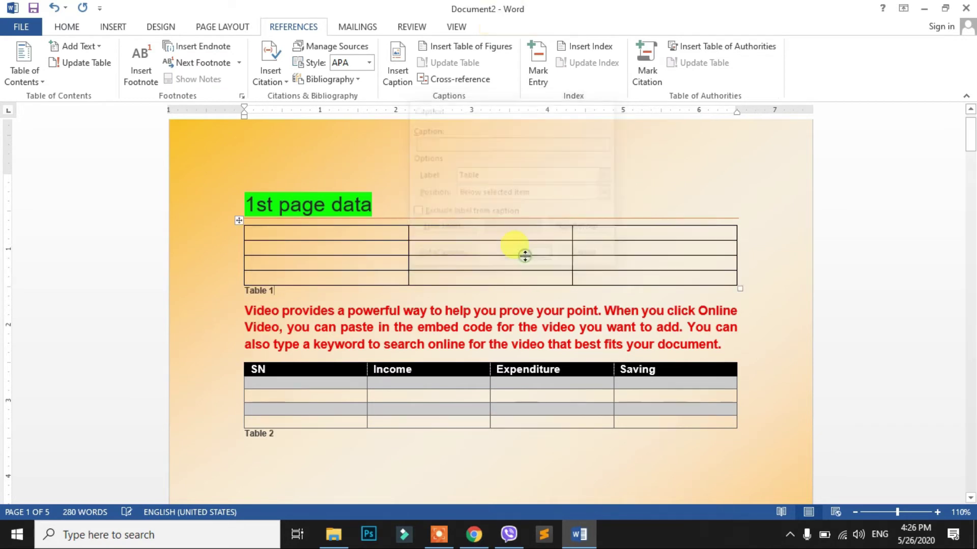
pyautogui.scroll(-2, 371, 274)
pyautogui.scroll(-7, 376, 295)
pyautogui.scroll(-7, 378, 304)
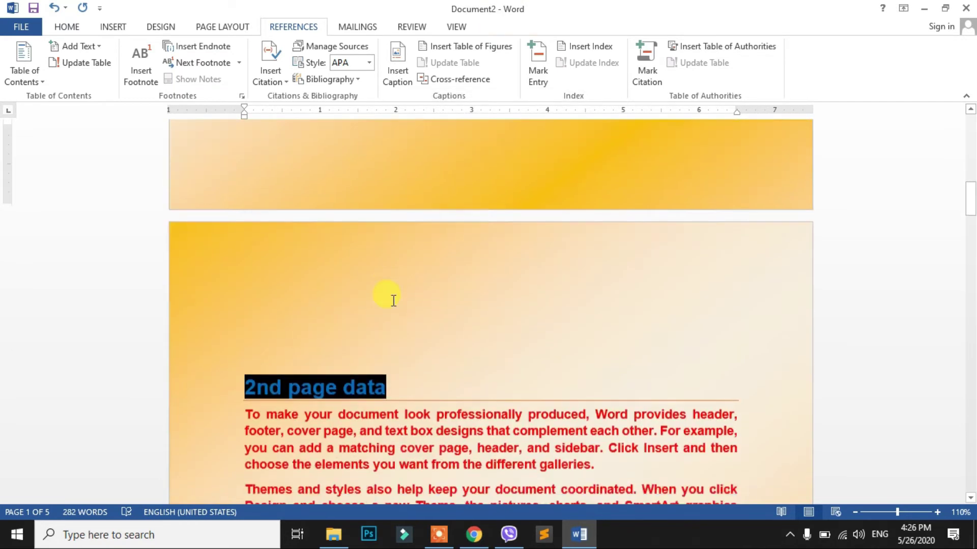
pyautogui.scroll(-7, 388, 298)
pyautogui.scroll(-6, 399, 326)
pyautogui.scroll(-6, 399, 319)
pyautogui.scroll(-6, 399, 327)
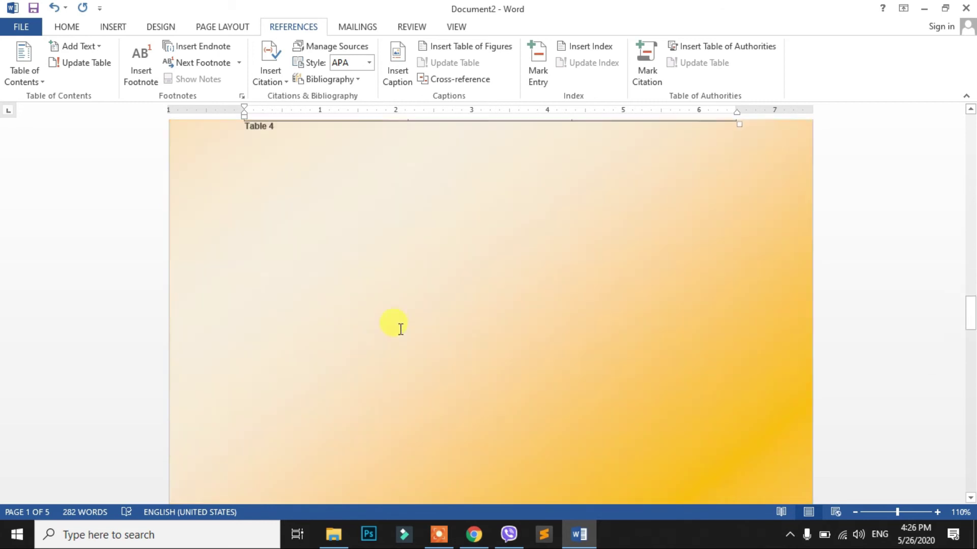
pyautogui.scroll(-6, 399, 327)
pyautogui.scroll(-2, 364, 327)
pyautogui.click(362, 328)
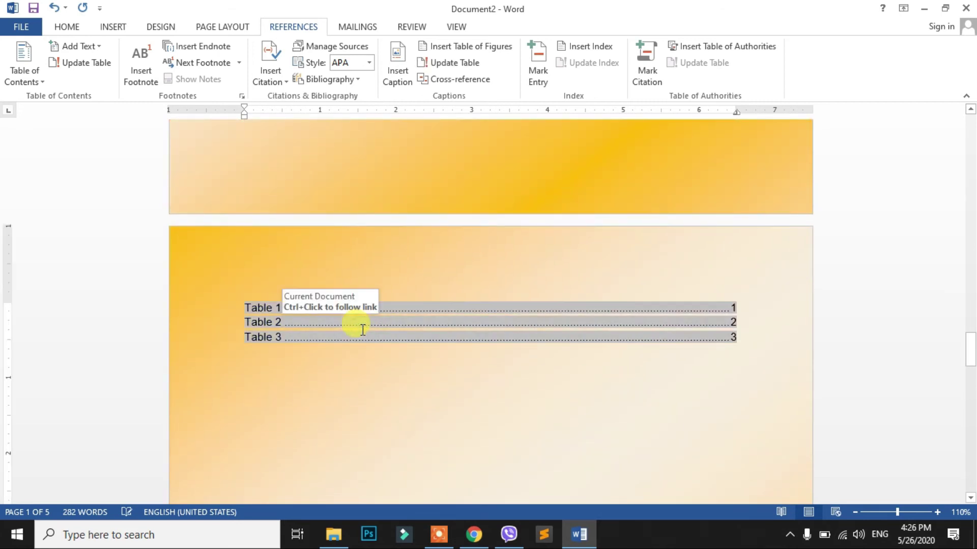
# - Update the entire table of figures so it lists Table 1–4 on pages 1, 1, 2 and 3
pyautogui.click(451, 65)
pyautogui.click(451, 65)
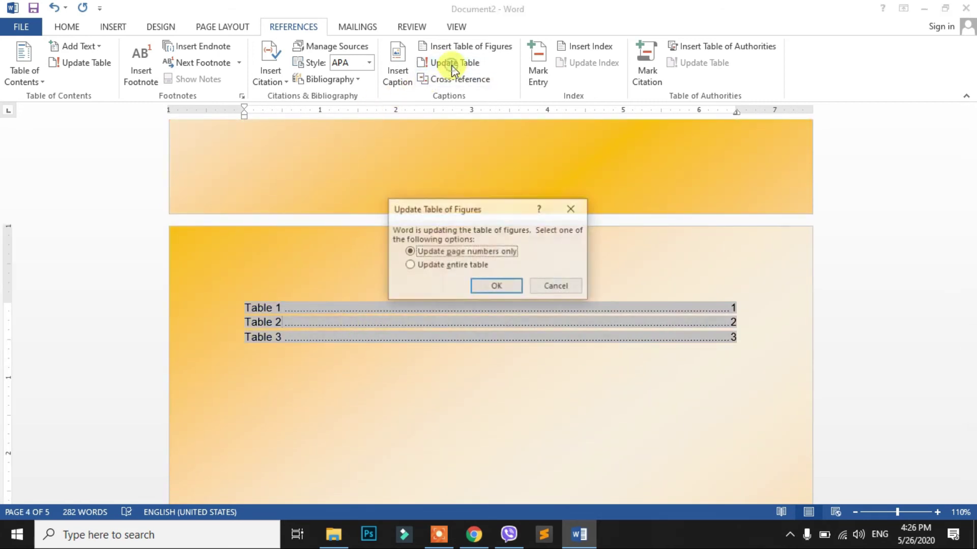
pyautogui.click(446, 266)
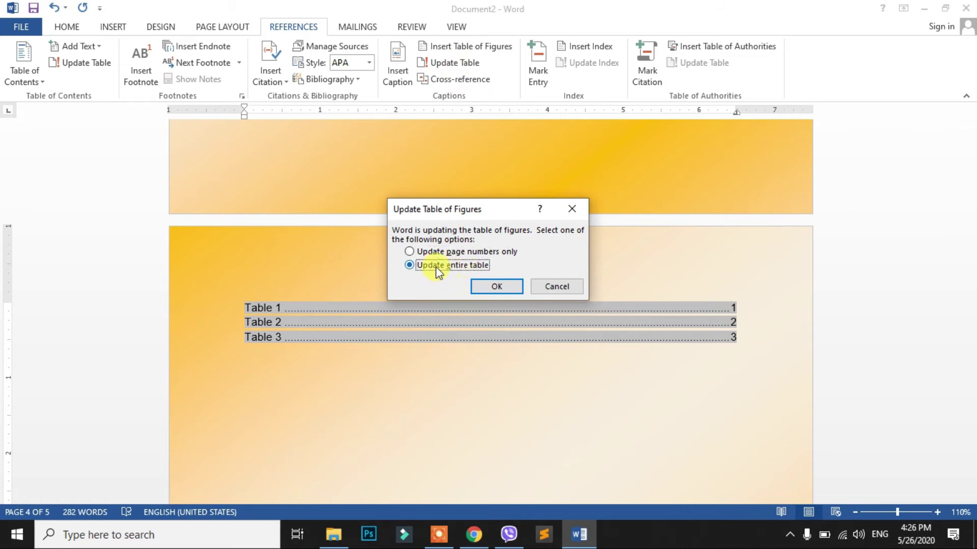
pyautogui.click(480, 286)
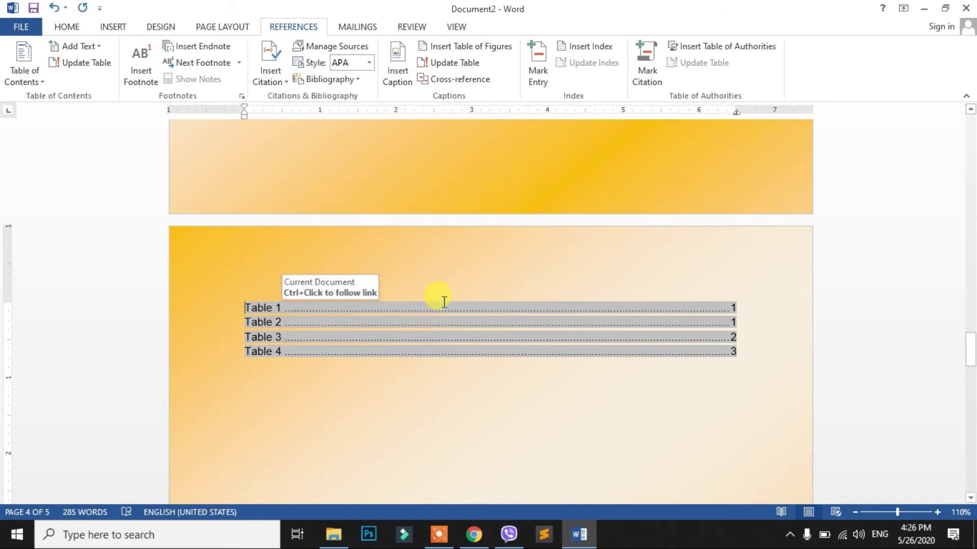
# - Delete the table of figures and the blank line above the SN/Topics/Page No table
pyautogui.moveTo(750, 379); pyautogui.dragTo(278, 273)
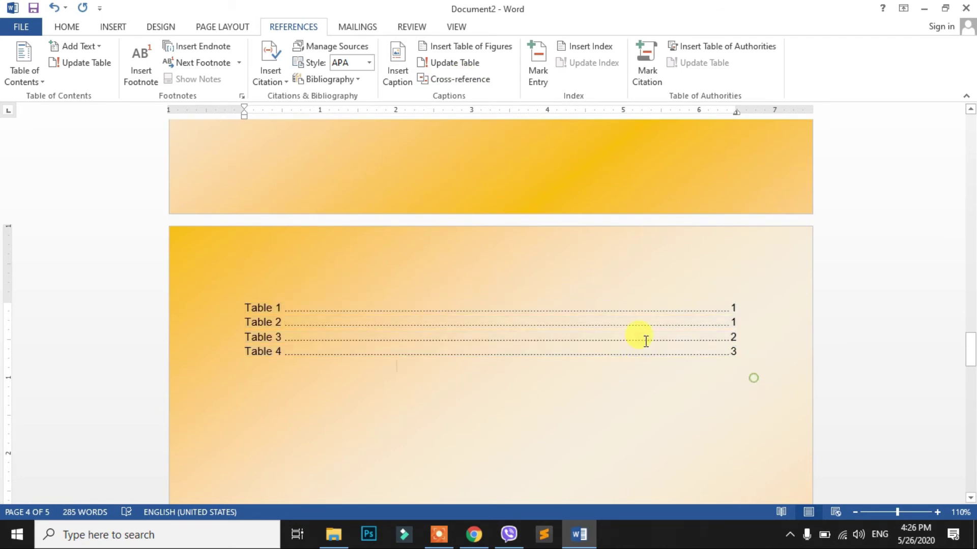
pyautogui.press('Delete')
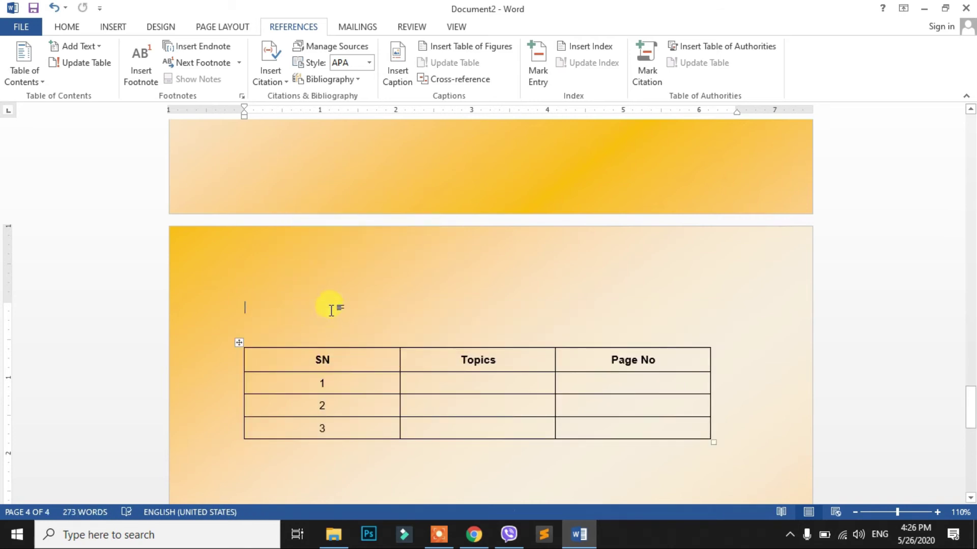
pyautogui.press('Delete')
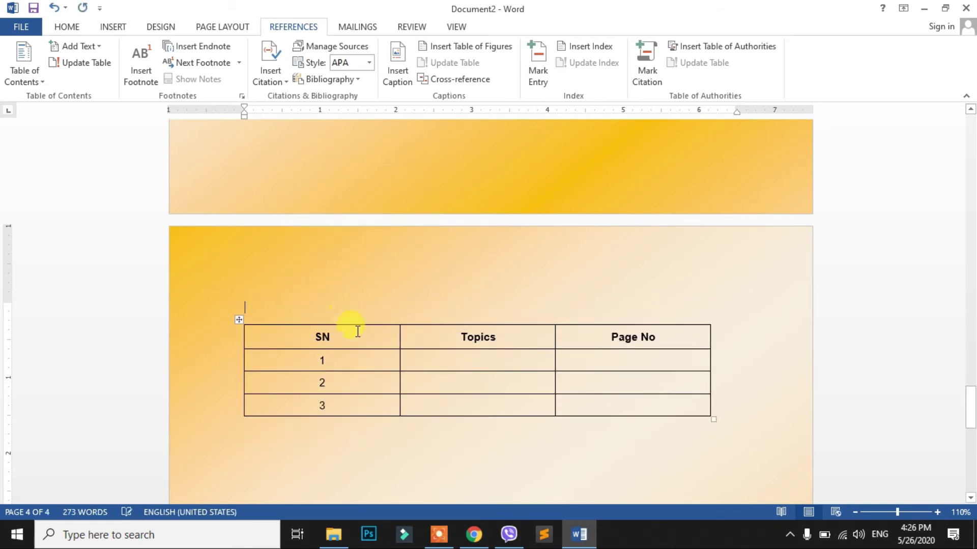
pyautogui.click(339, 363)
pyautogui.click(352, 388)
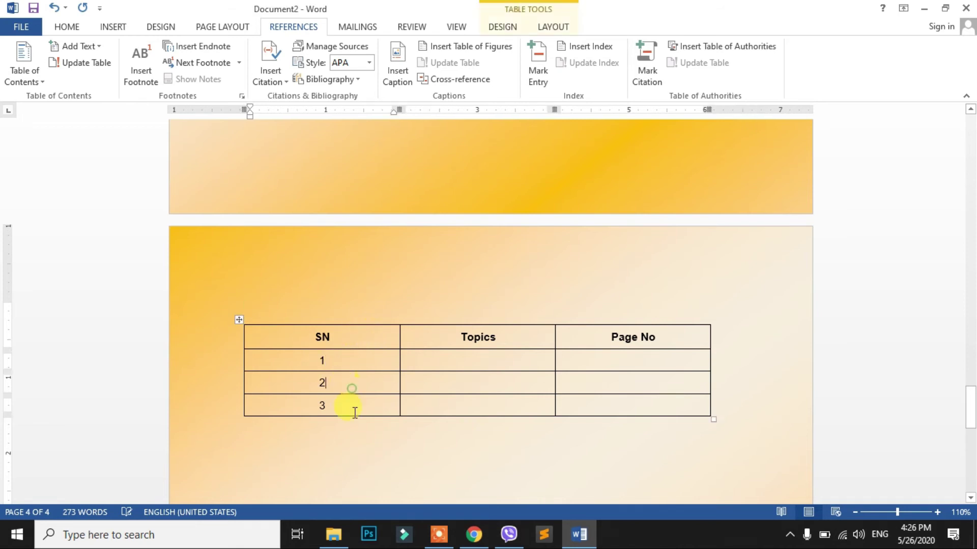
pyautogui.click(485, 359)
pyautogui.click(610, 383)
pyautogui.hotkey('ctrl', 'Home')
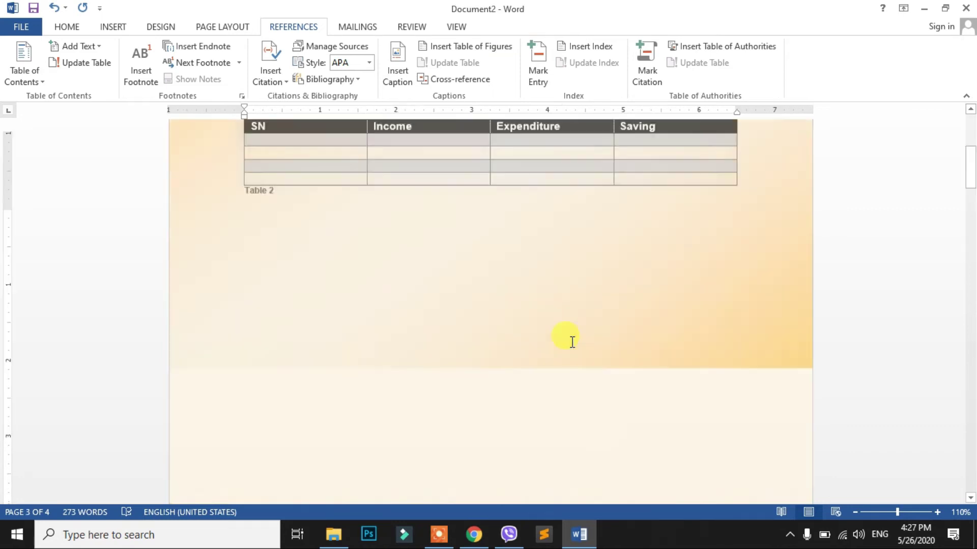
# - Scroll to the page-4 SN/Topics/Page No table and put the cursor in its first Topics cell
pyautogui.click(262, 283)
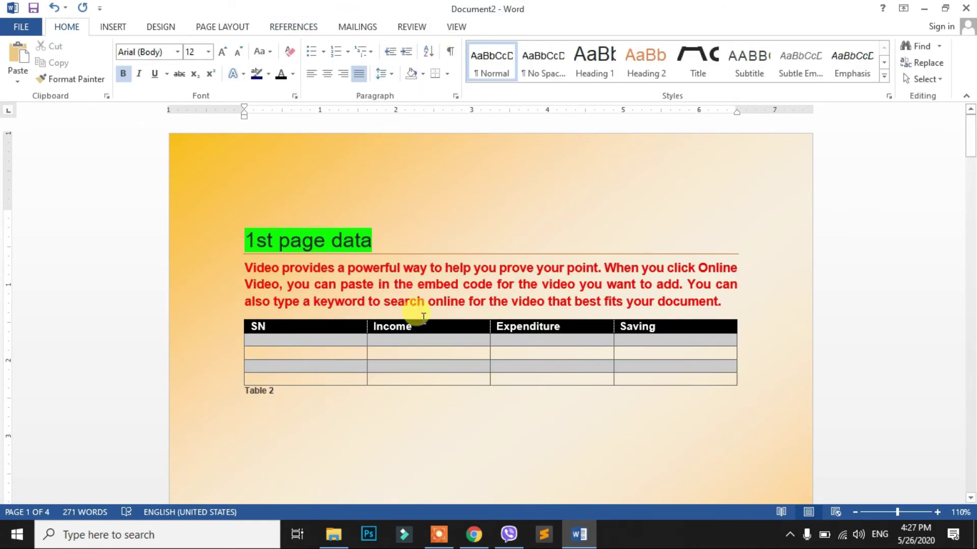
pyautogui.click(425, 285)
pyautogui.click(304, 28)
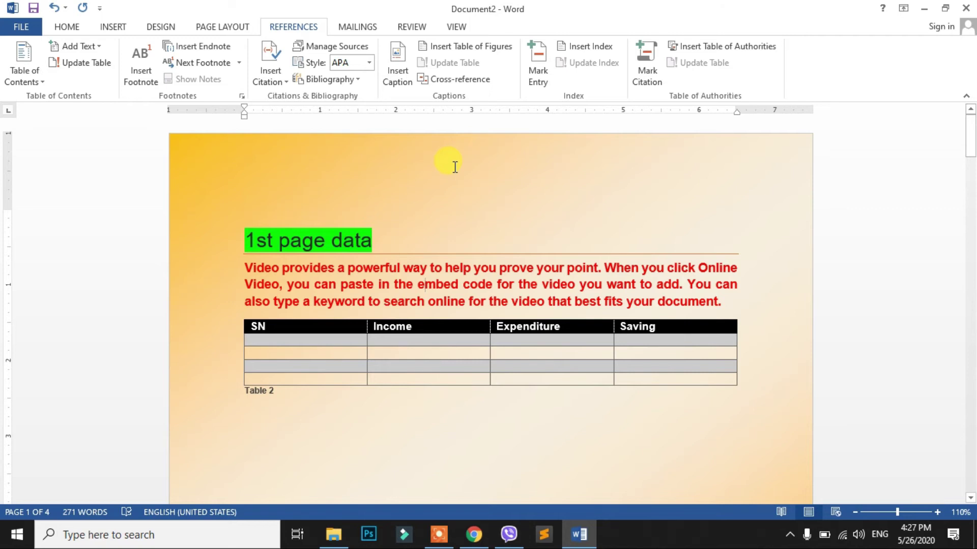
pyautogui.scroll(-5, 426, 221)
pyautogui.scroll(4, 430, 220)
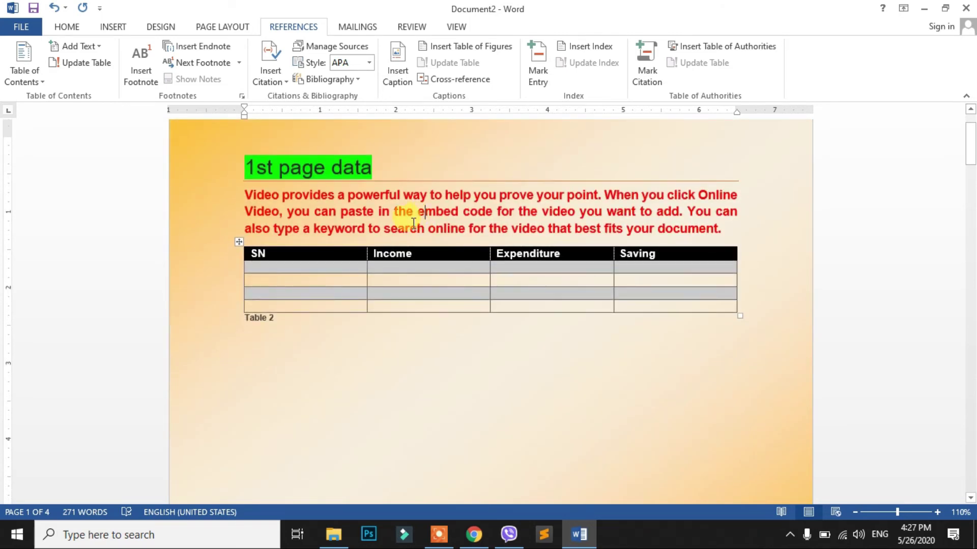
pyautogui.scroll(-5, 328, 283)
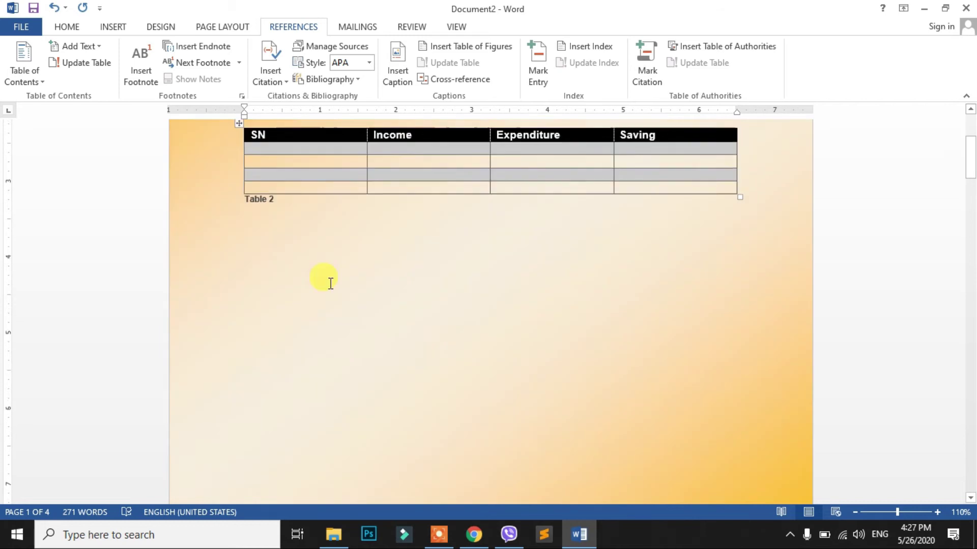
pyautogui.scroll(5, 339, 272)
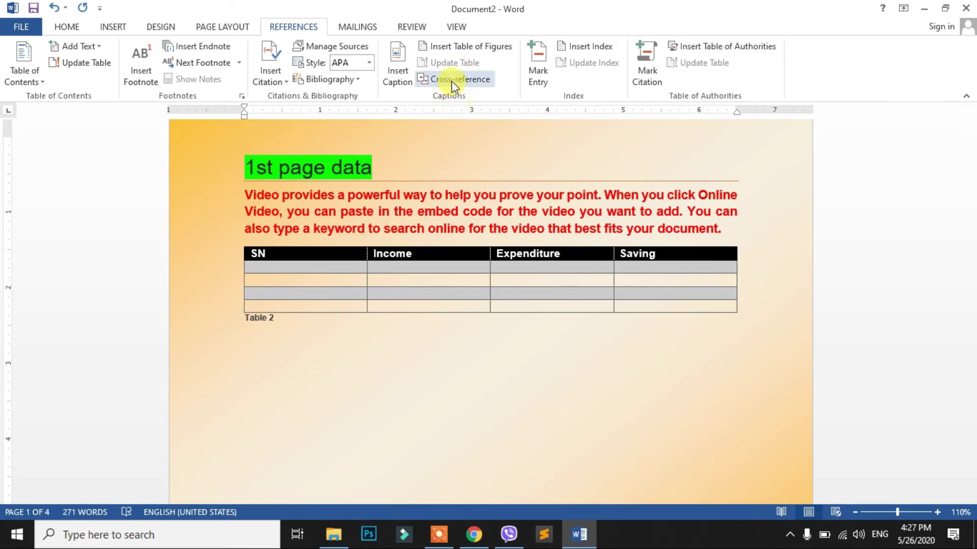
pyautogui.scroll(-7, 450, 229)
pyautogui.scroll(-6, 452, 259)
pyautogui.scroll(-7, 453, 259)
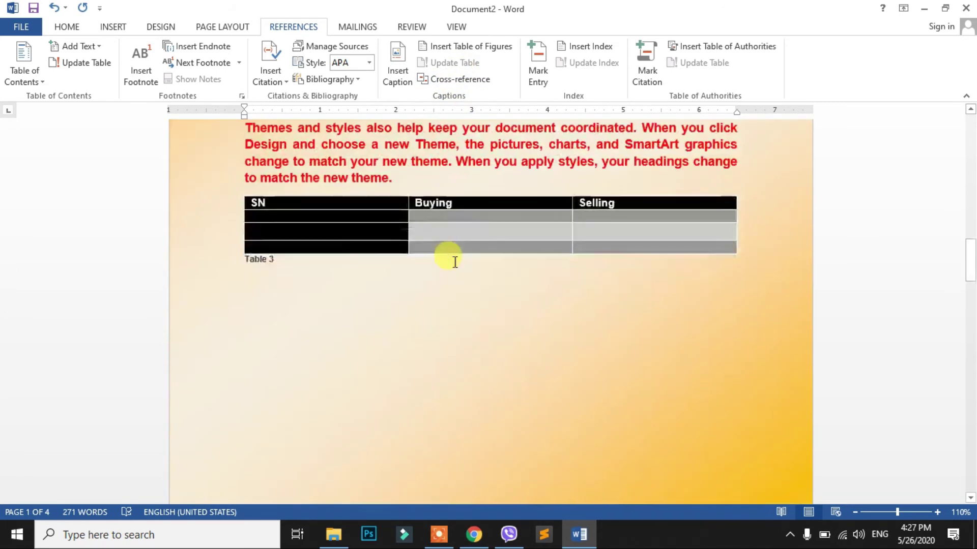
pyautogui.scroll(-6, 453, 259)
pyautogui.scroll(-4, 450, 257)
pyautogui.scroll(-7, 458, 265)
pyautogui.scroll(-5, 460, 268)
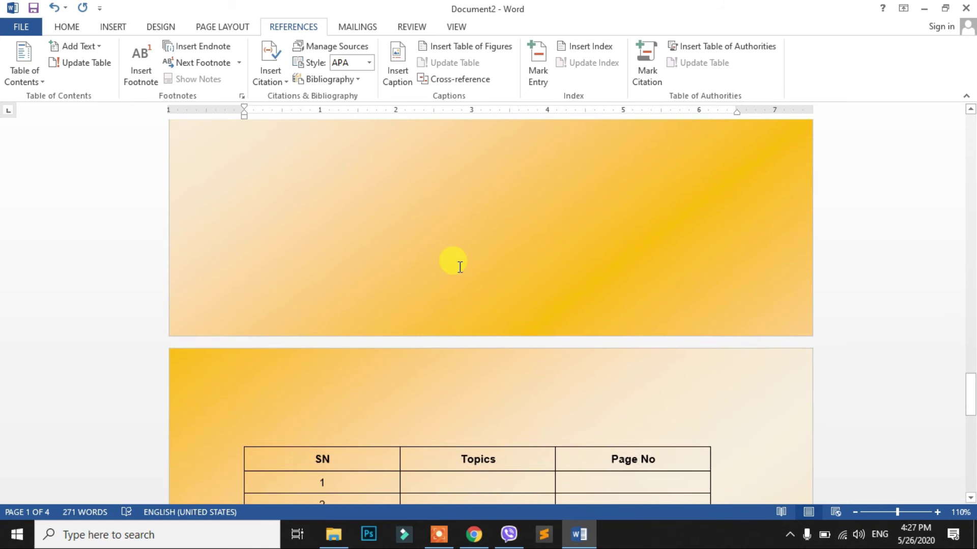
pyautogui.scroll(-6, 456, 264)
pyautogui.scroll(4, 456, 238)
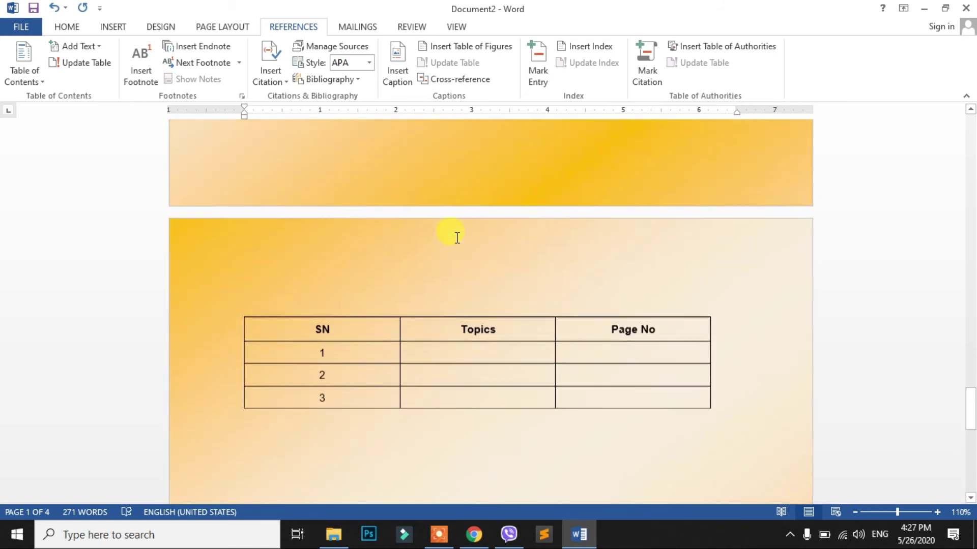
pyautogui.click(462, 364)
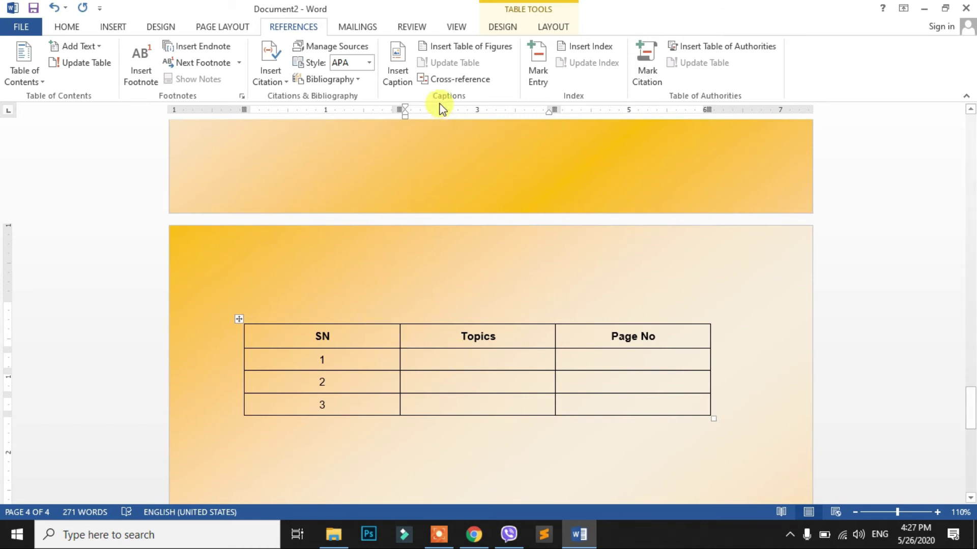
# - Insert a cross-reference to the Table 2 caption (type Table, entire caption) in the first Topics cell
pyautogui.click(461, 80)
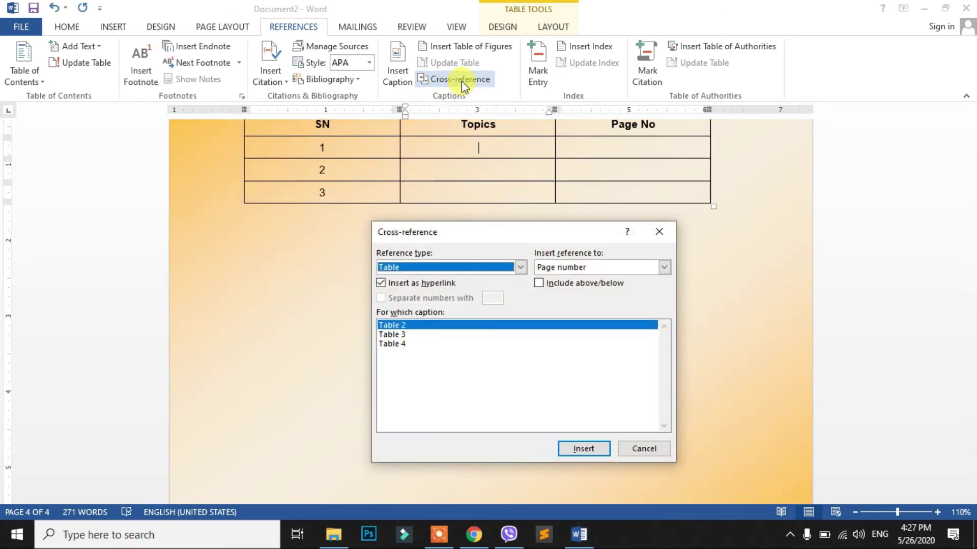
pyautogui.moveTo(486, 228); pyautogui.dragTo(642, 136)
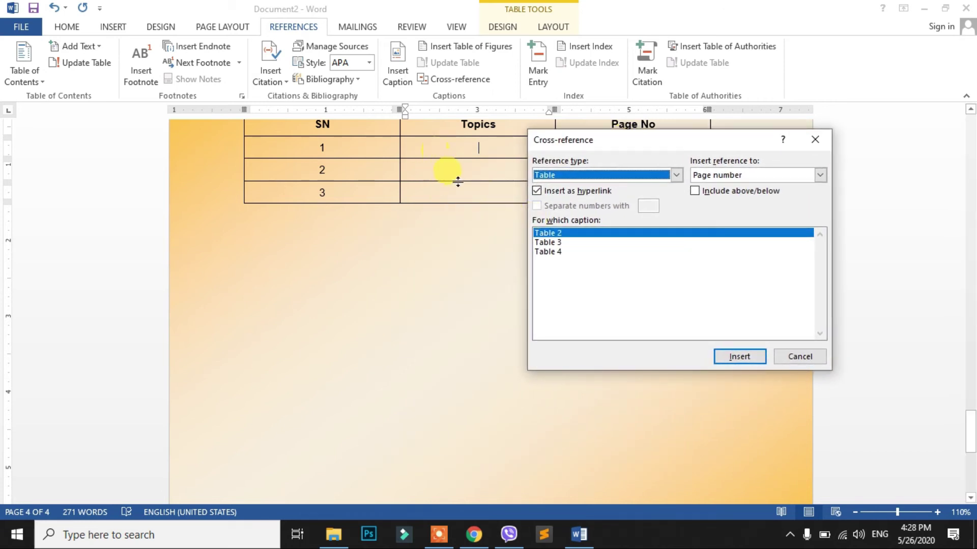
pyautogui.click(646, 172)
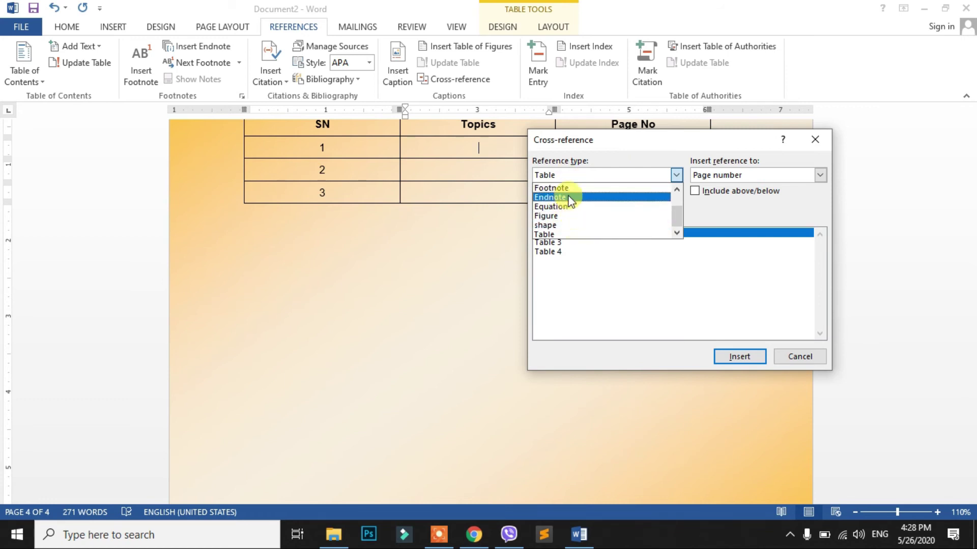
pyautogui.click(572, 233)
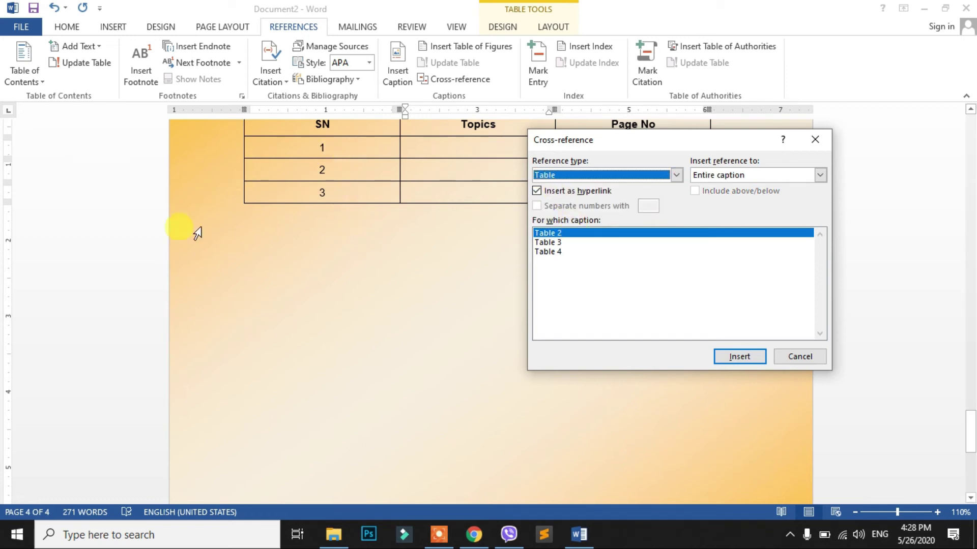
pyautogui.scroll(5, 254, 254)
pyautogui.scroll(5, 269, 256)
pyautogui.scroll(3, 275, 249)
pyautogui.scroll(3, 281, 240)
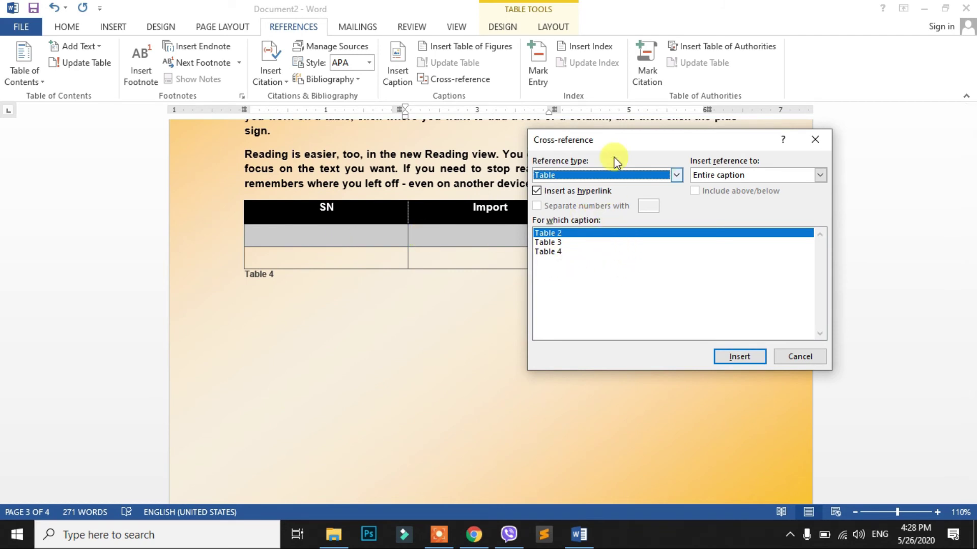
pyautogui.moveTo(622, 139)
pyautogui.mouseDown()
pyautogui.moveTo(364, 184)
pyautogui.moveTo(127, 183)
pyautogui.moveTo(148, 182)
pyautogui.mouseUp()
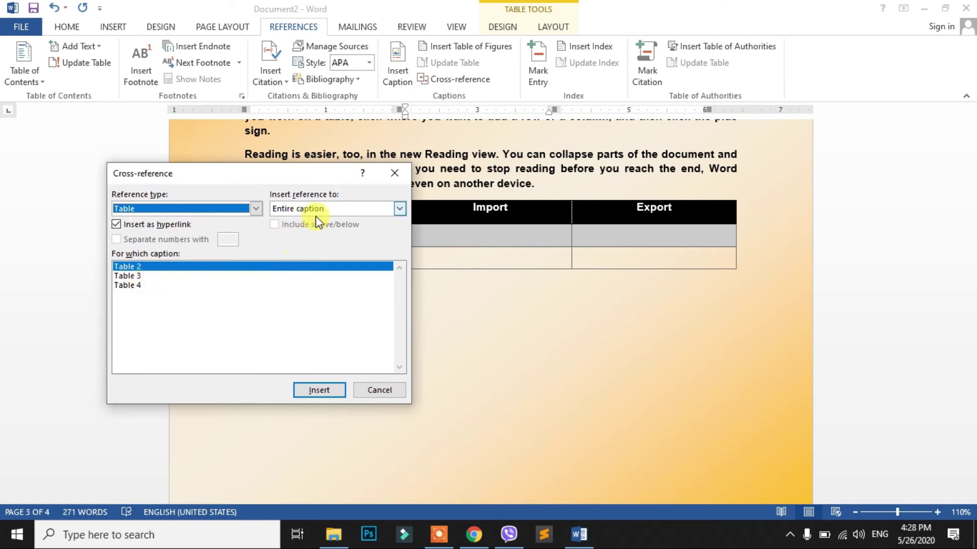
pyautogui.click(317, 390)
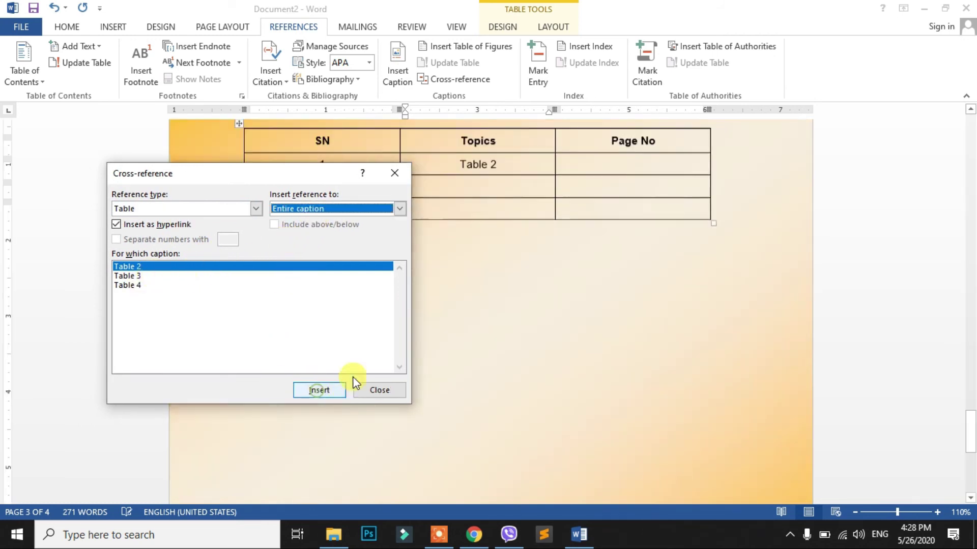
# - Add cross-references to the Table 3 and Table 4 captions in the next Topics cells
pyautogui.click(484, 173)
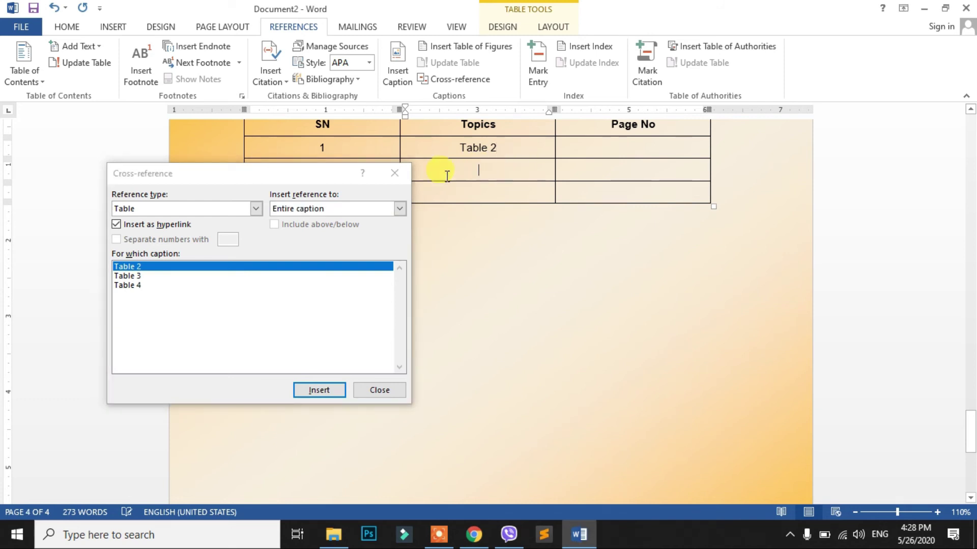
pyautogui.moveTo(287, 174); pyautogui.dragTo(246, 158)
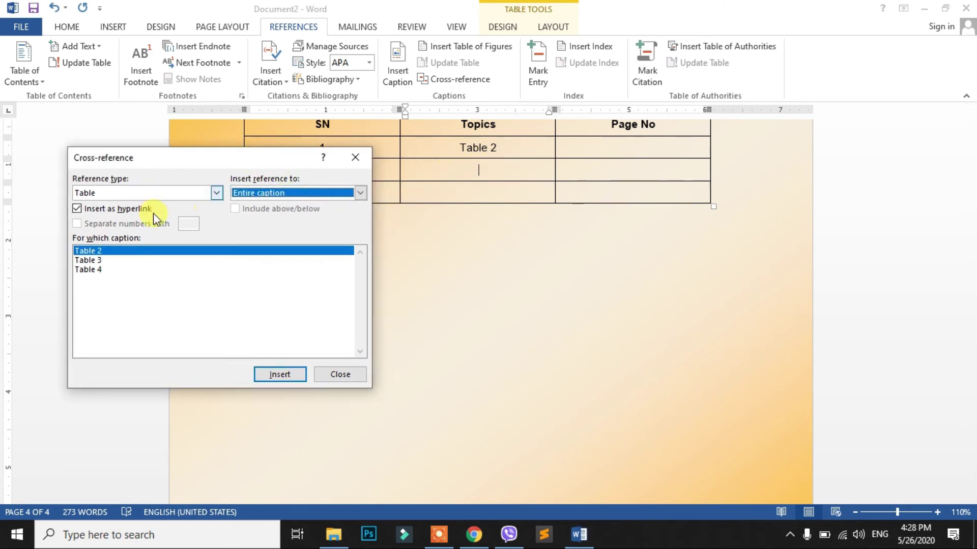
pyautogui.click(86, 261)
pyautogui.click(284, 375)
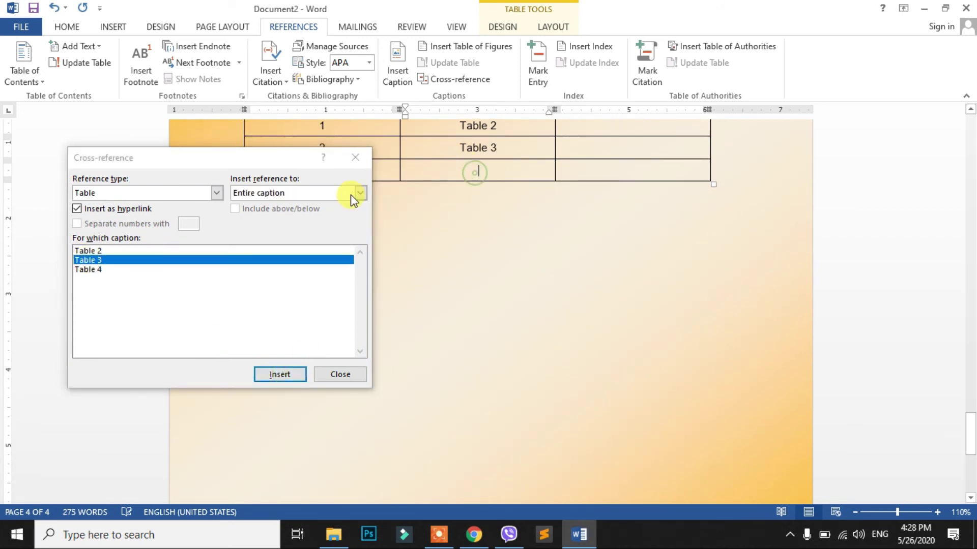
pyautogui.click(84, 270)
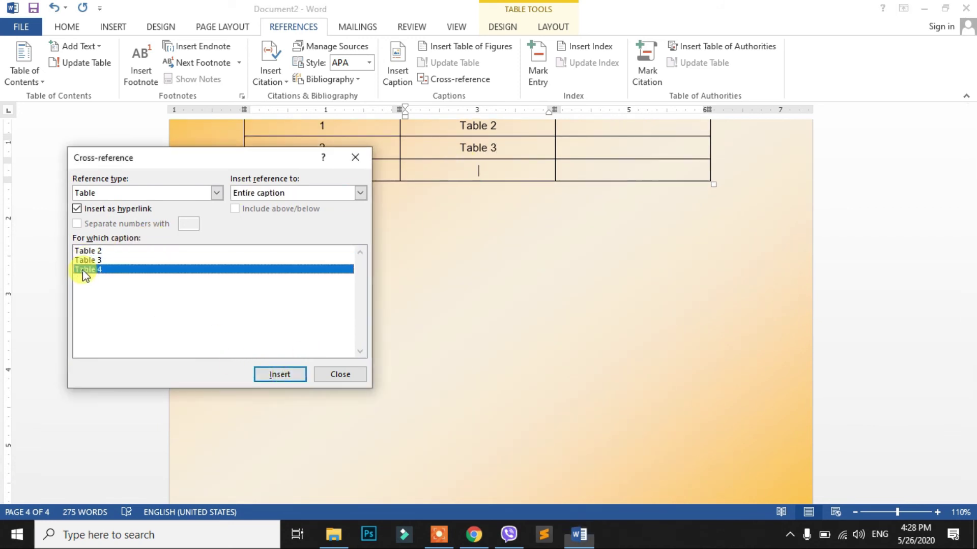
pyautogui.click(292, 376)
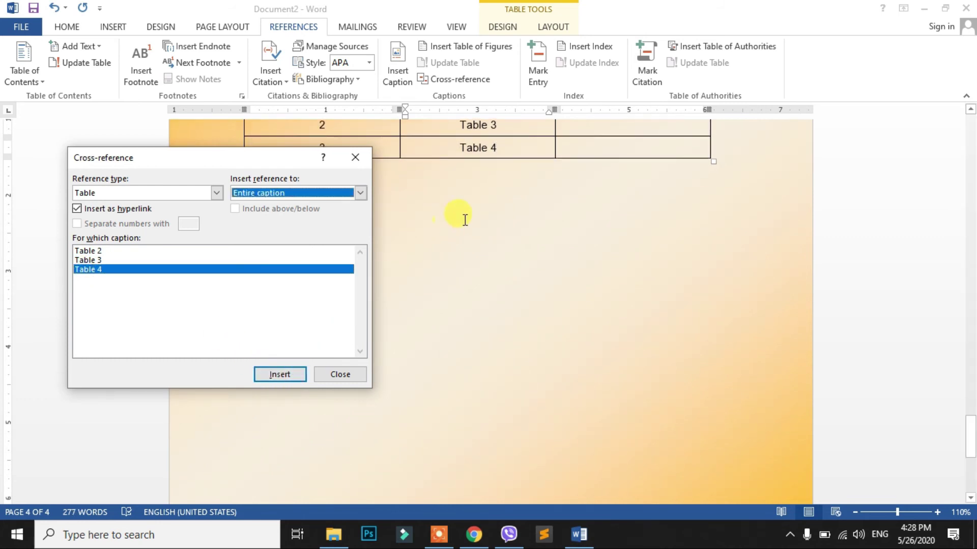
pyautogui.scroll(3, 465, 220)
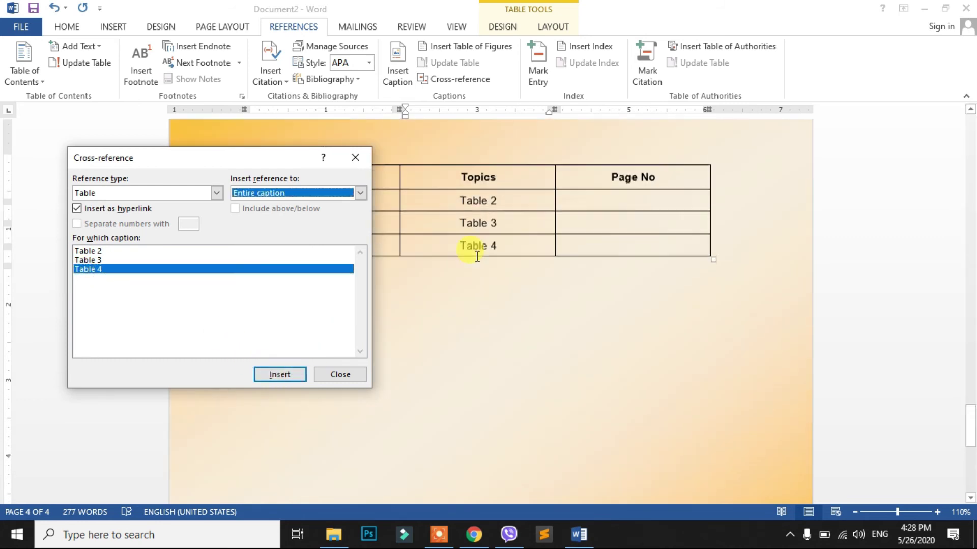
pyautogui.click(627, 211)
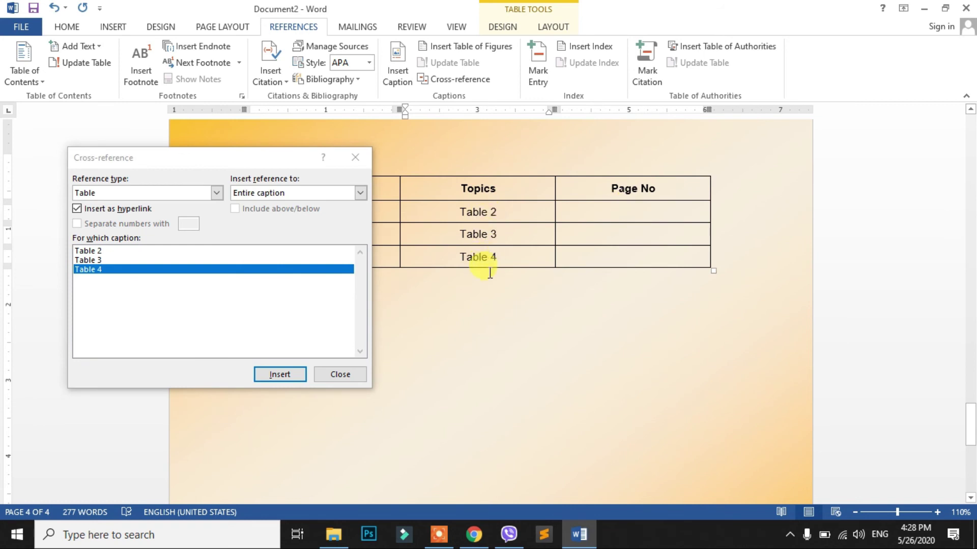
# - Insert a page-number cross-reference to Table 2 in its Page No cell, showing 1
pyautogui.click(612, 213)
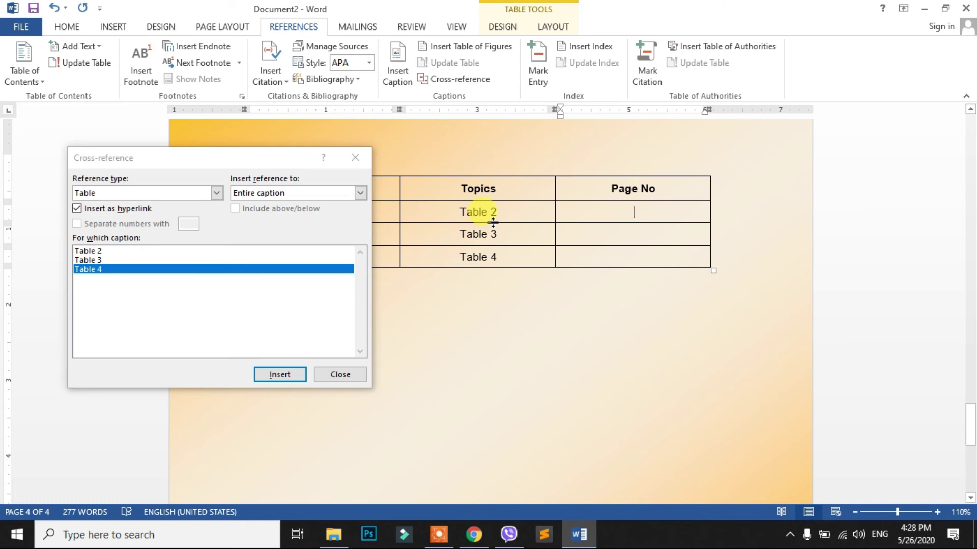
pyautogui.click(90, 251)
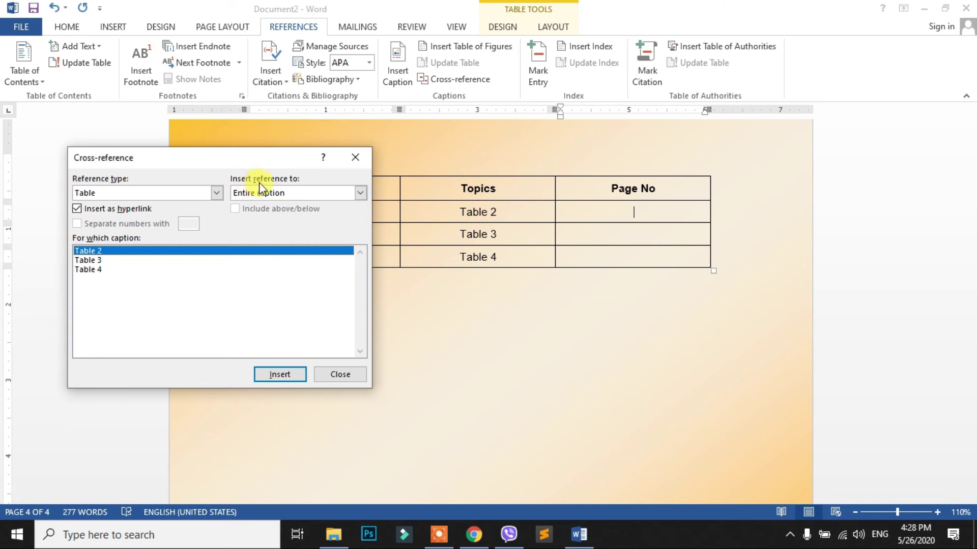
pyautogui.click(303, 193)
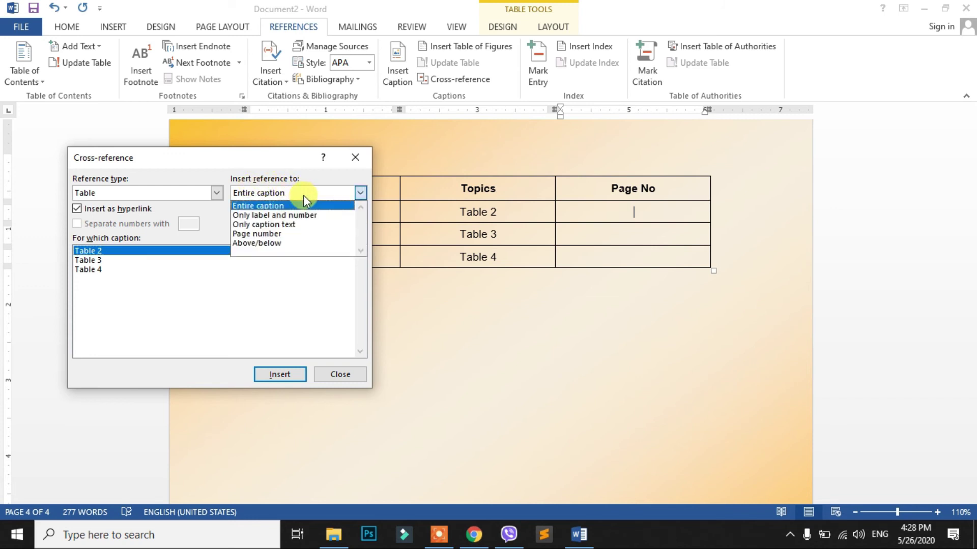
pyautogui.click(271, 233)
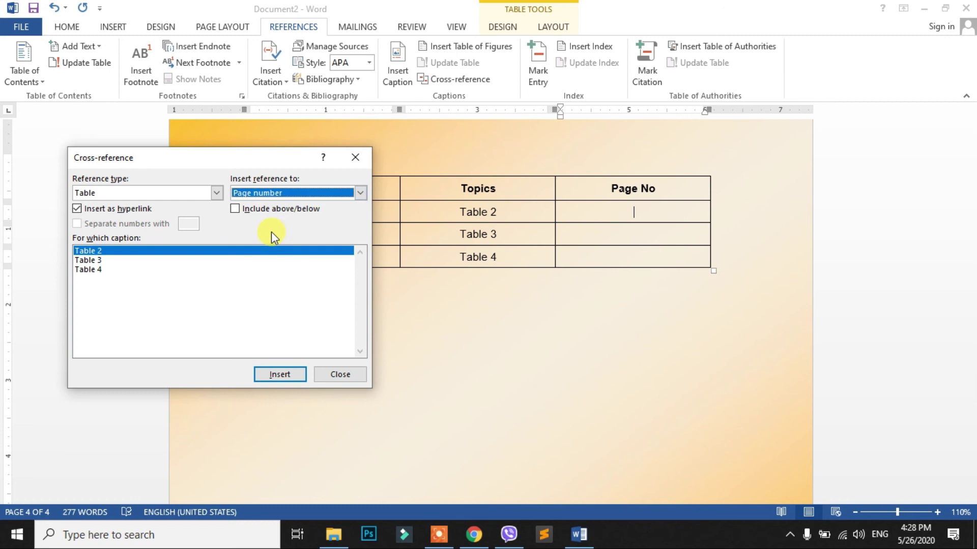
pyautogui.click(279, 374)
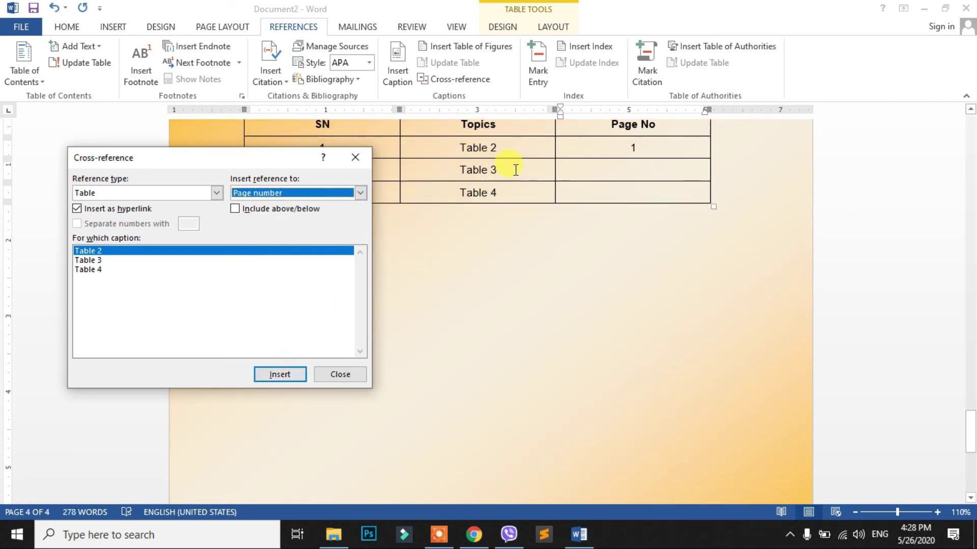
# - Add page-number cross-references for Table 3 and Table 4 in their Page No cells, showing 2 and 3
pyautogui.click(585, 169)
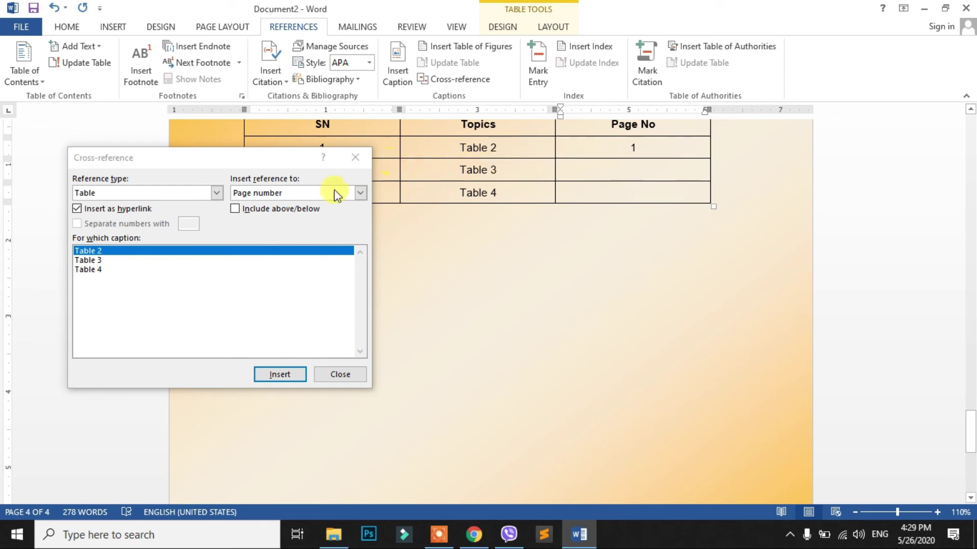
pyautogui.click(98, 261)
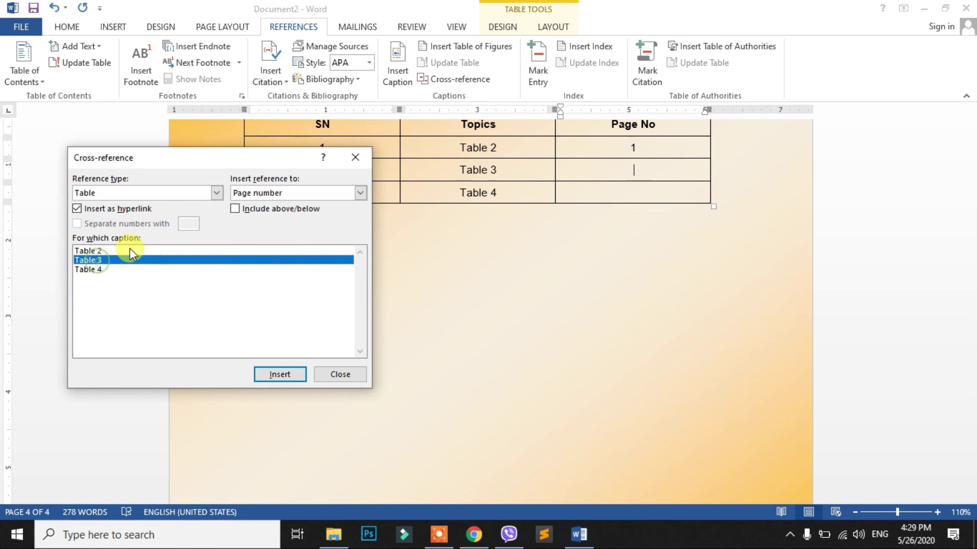
pyautogui.click(281, 375)
pyautogui.scroll(3, 628, 166)
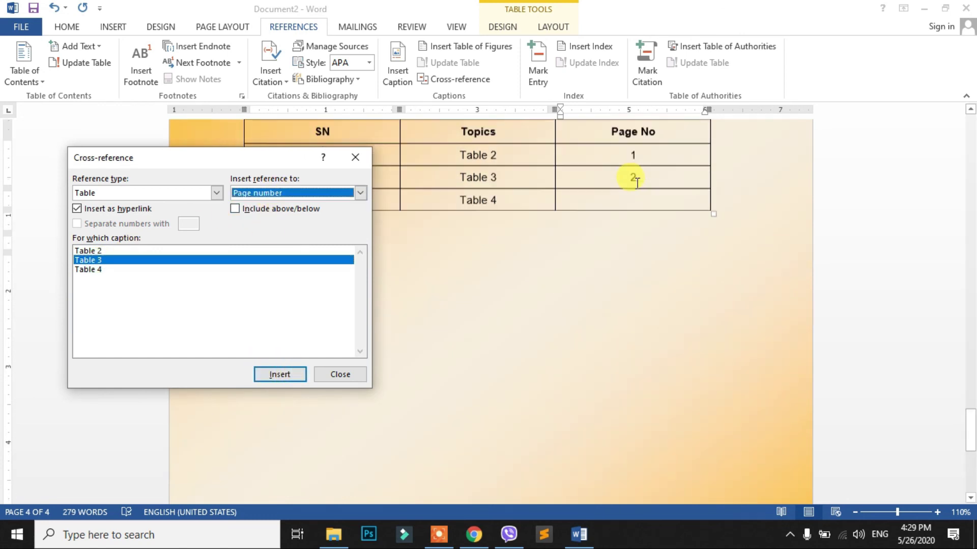
pyautogui.click(625, 229)
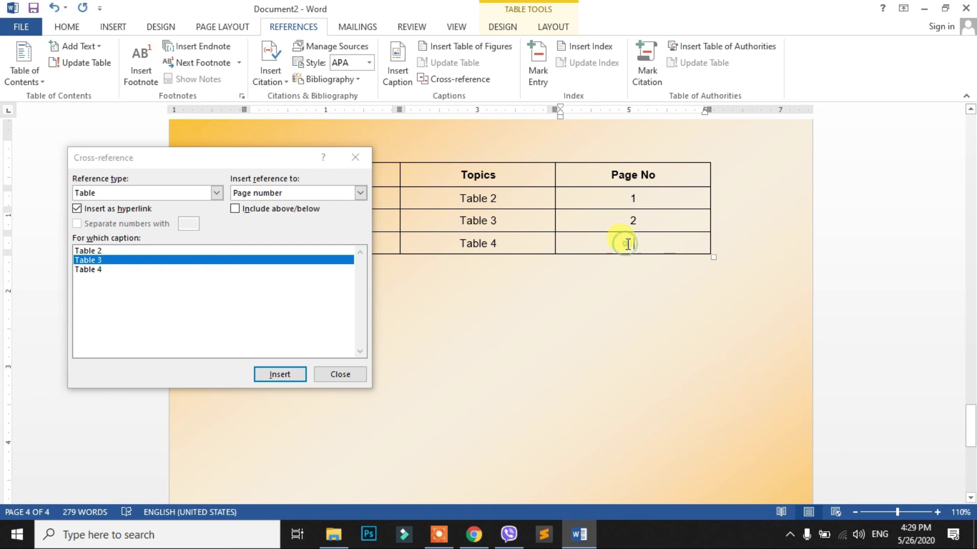
pyautogui.click(90, 270)
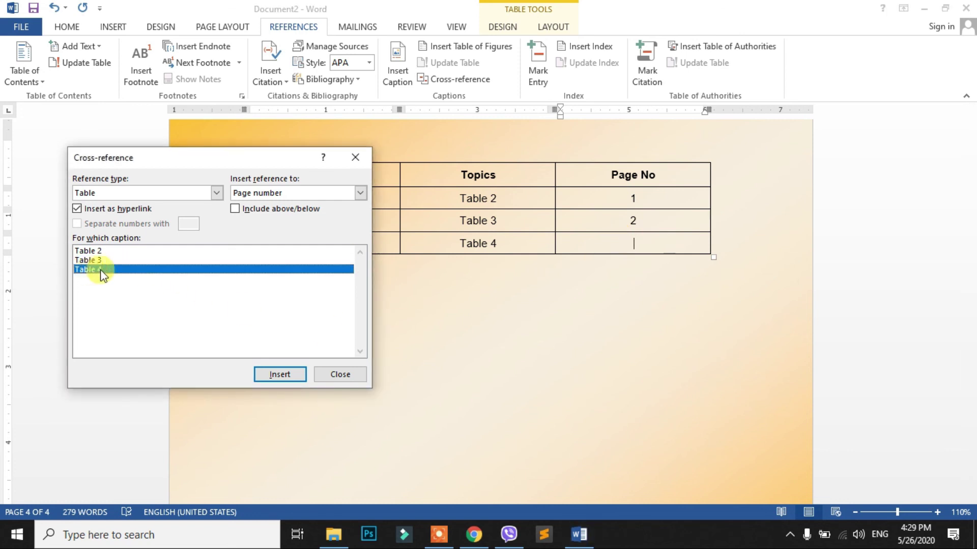
pyautogui.click(279, 374)
pyautogui.click(340, 374)
pyautogui.scroll(5, 436, 305)
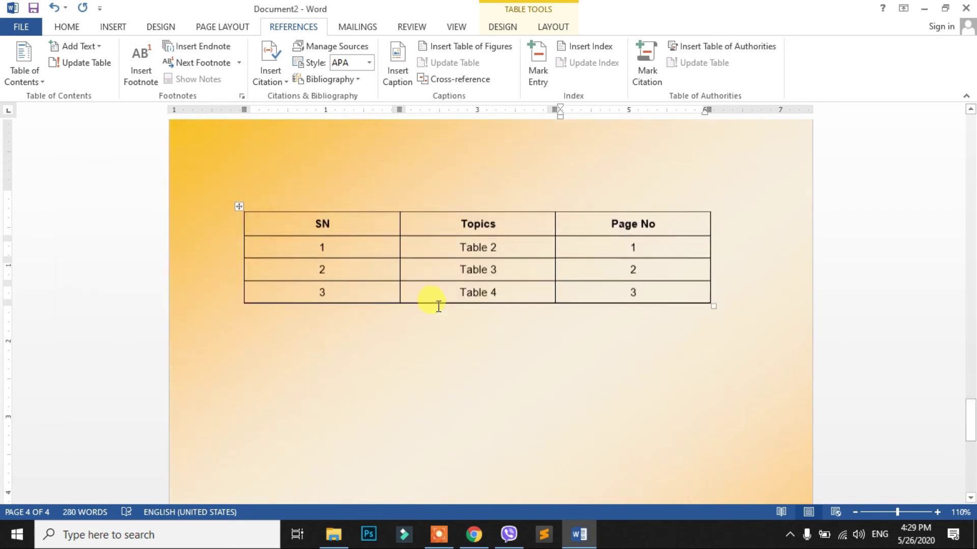
pyautogui.scroll(3, 440, 301)
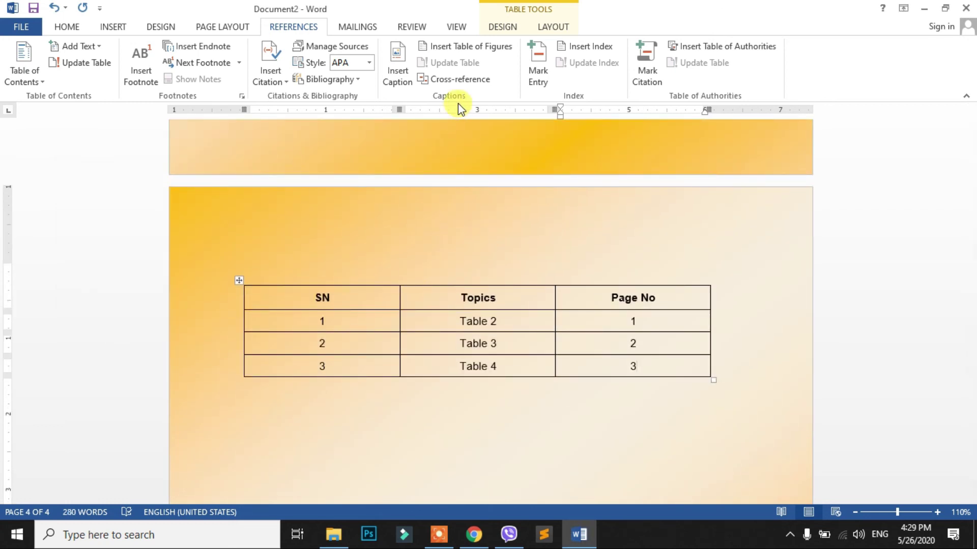